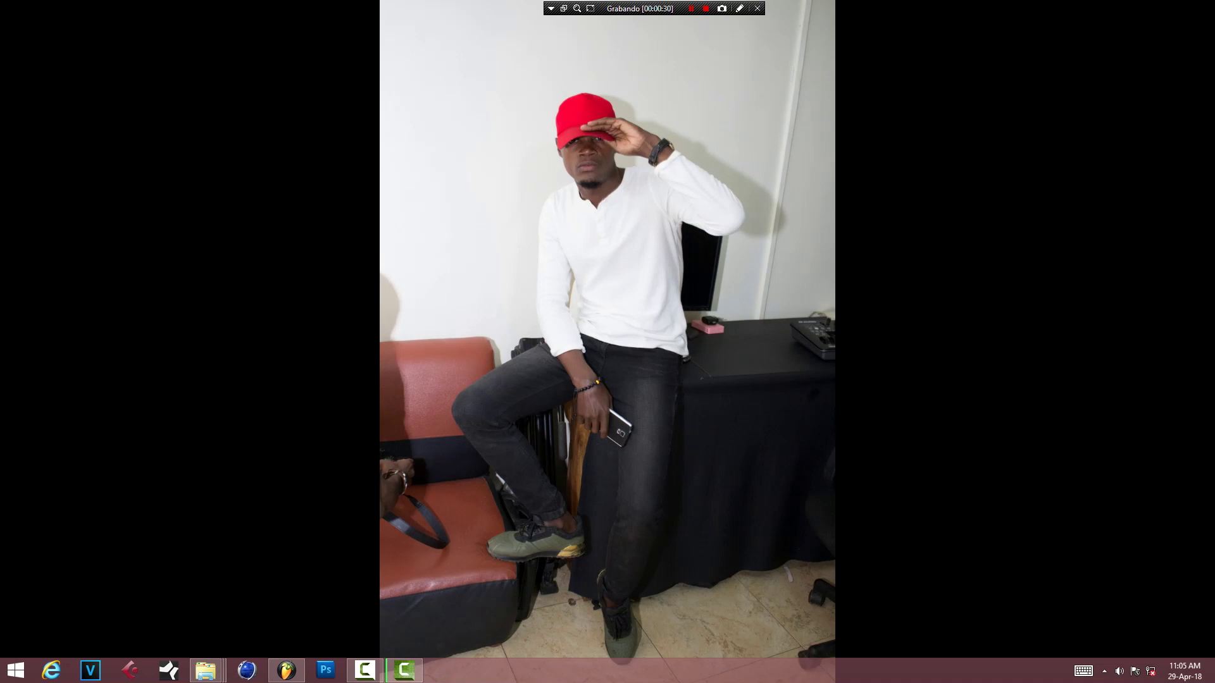
- Switch from the photo viewer to the FL Studio project 'NOTRE AMOUR NA PA DE LIMITE'
click(287, 671)
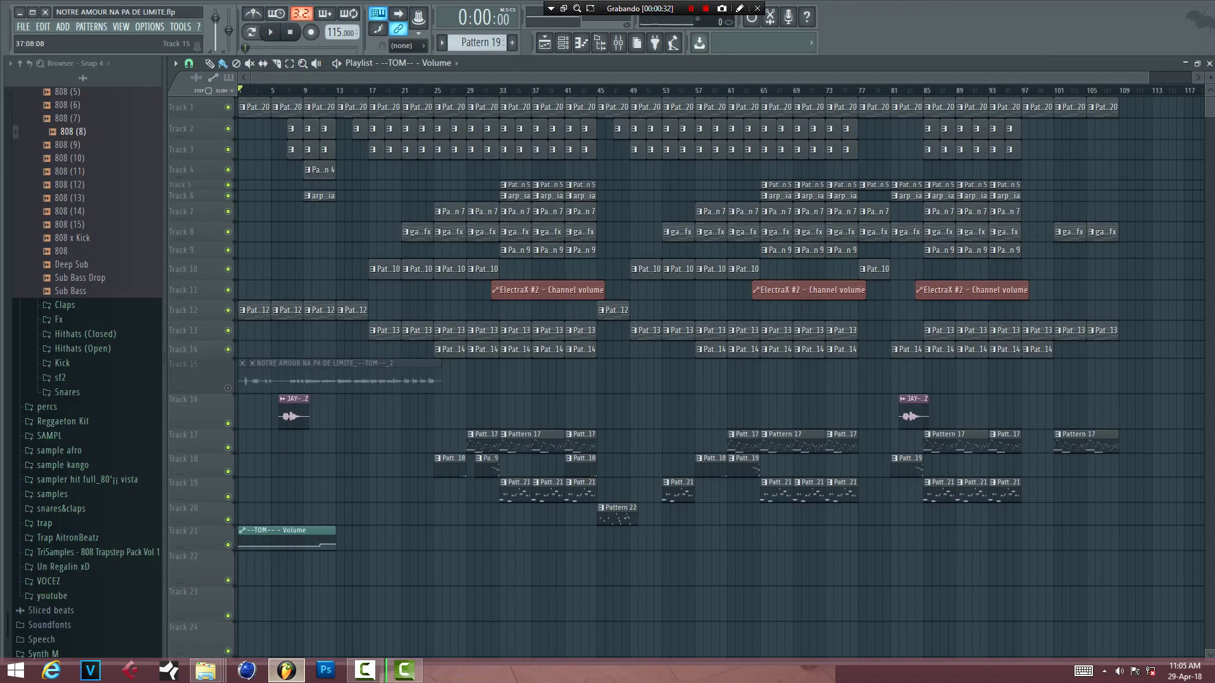
- Close and reopen the Playlist, zoom out, and shrink Track 21's TOM automation row
click(1209, 64)
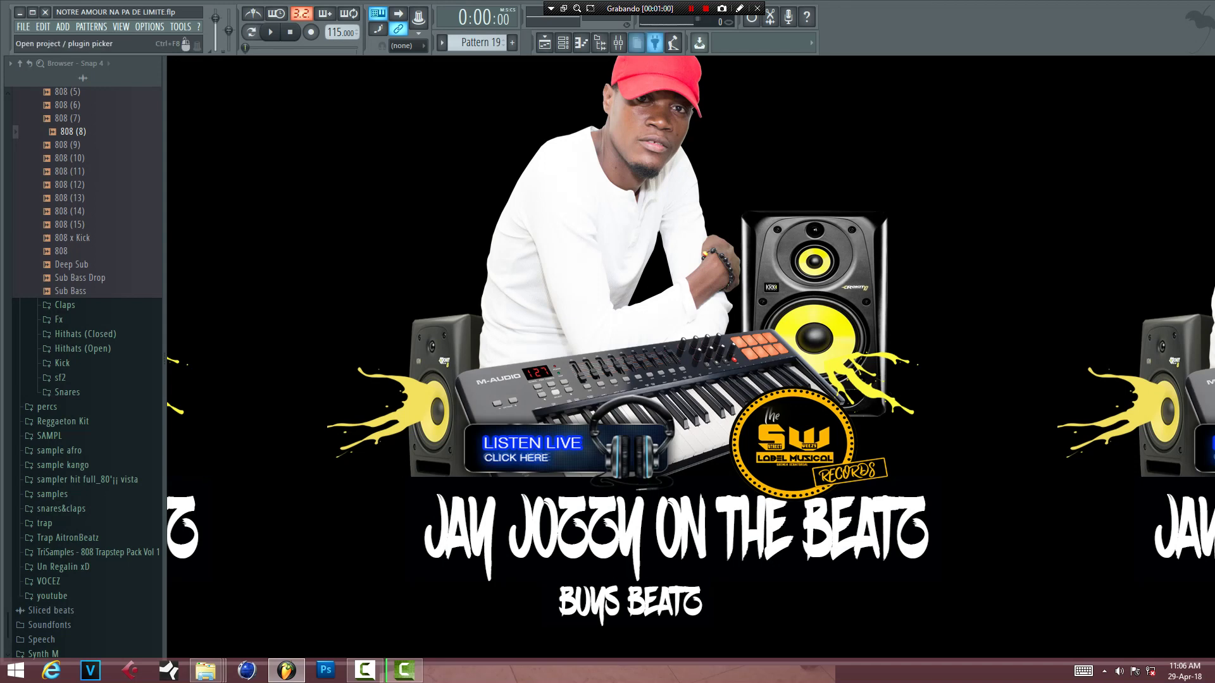
click(544, 42)
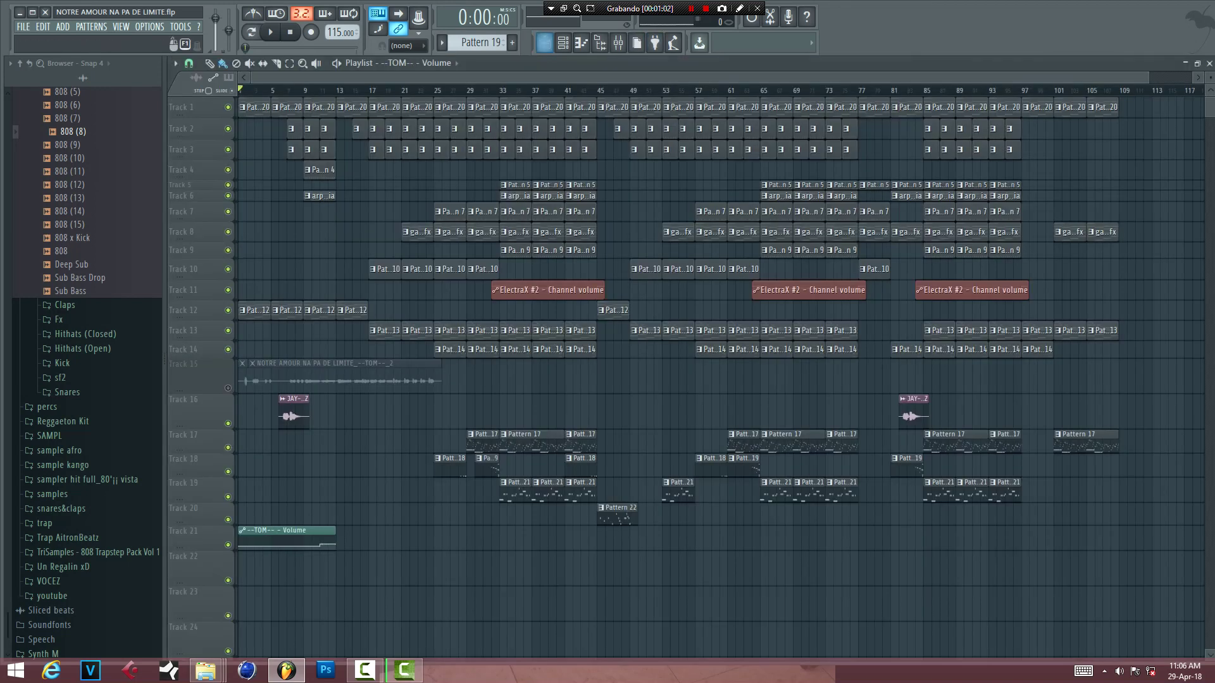
scroll(721, 373, down, 1)
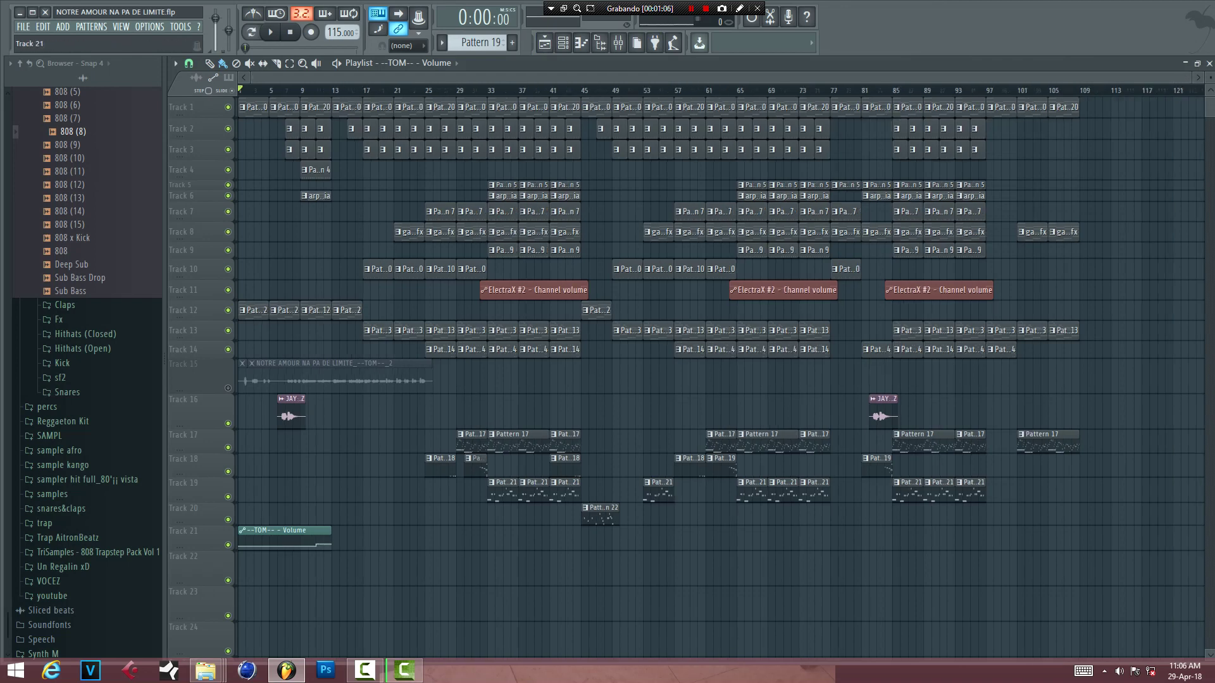
drag(181, 549, 180, 539)
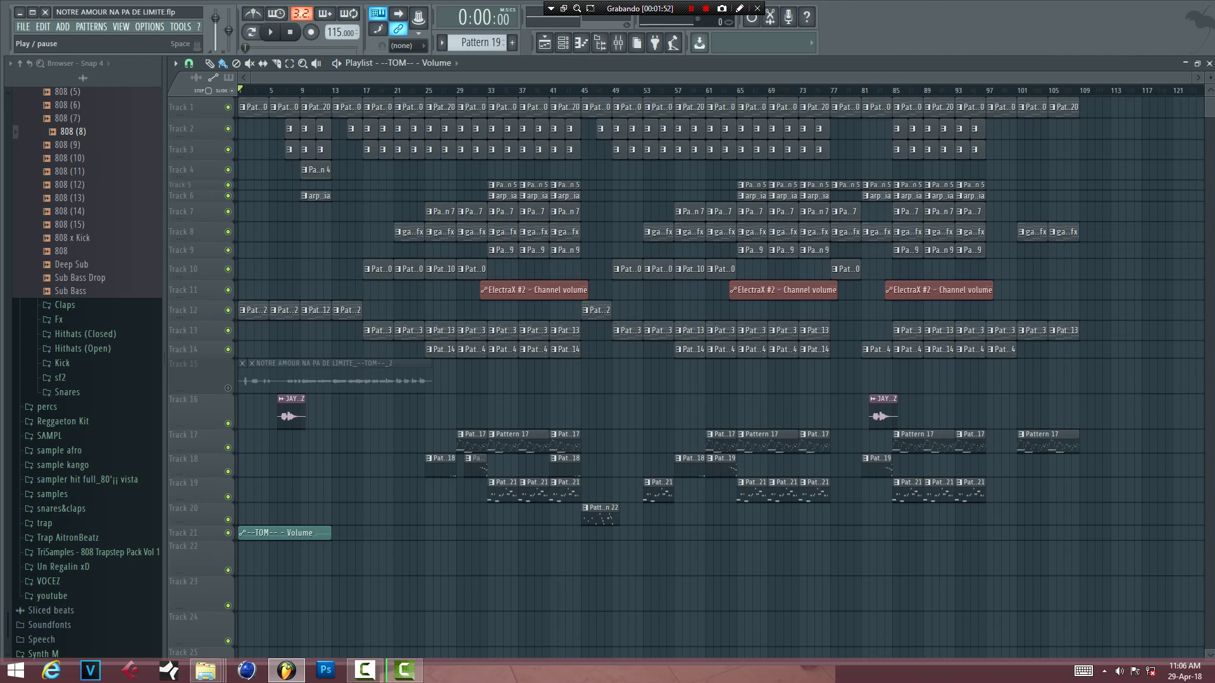
- Play the beat from the start and inspect the KICK and --TOM-- mixer inserts
key(space)
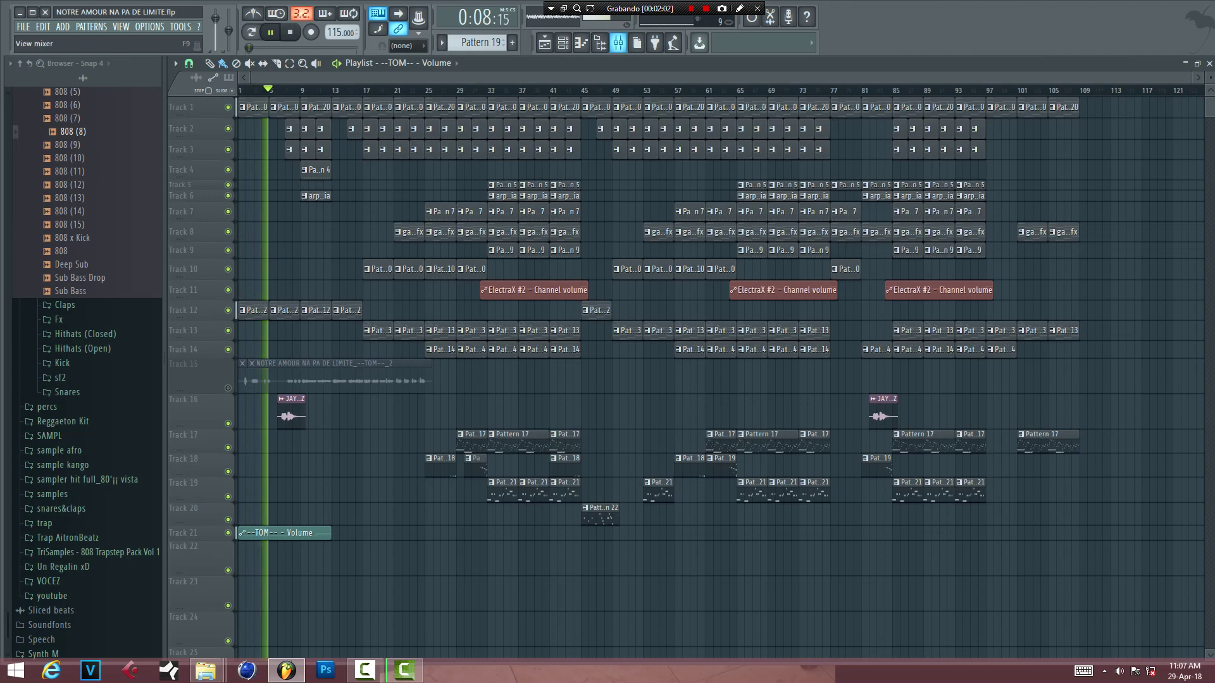
click(618, 43)
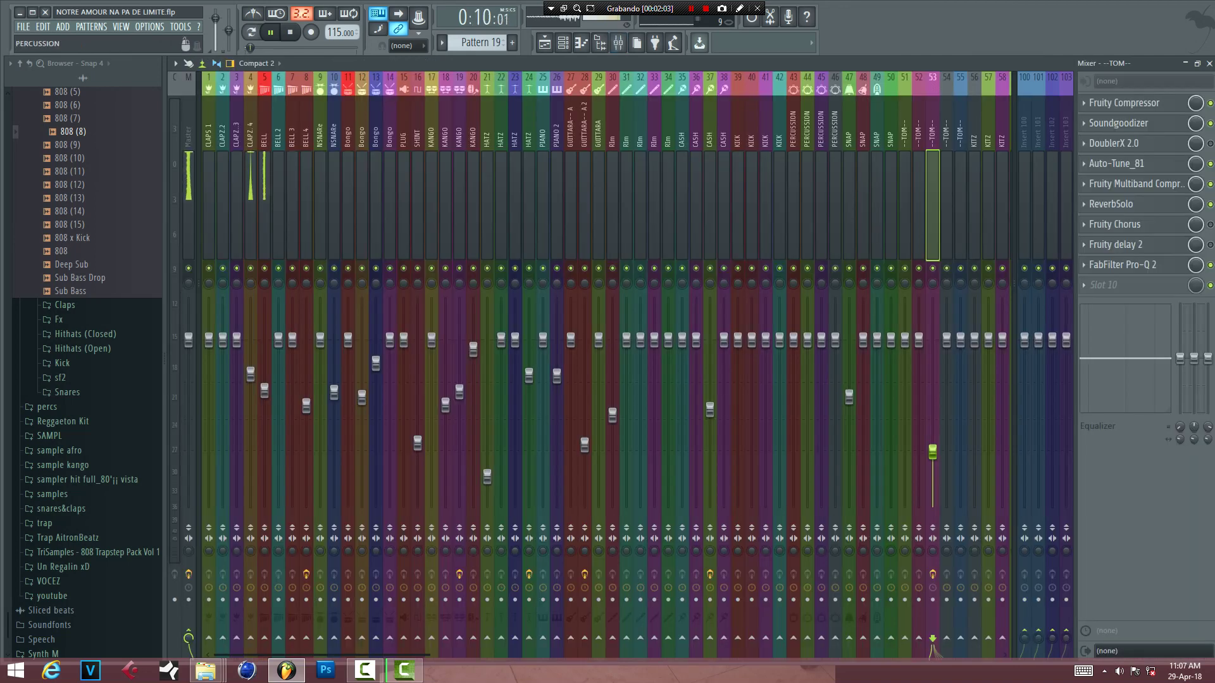
click(779, 190)
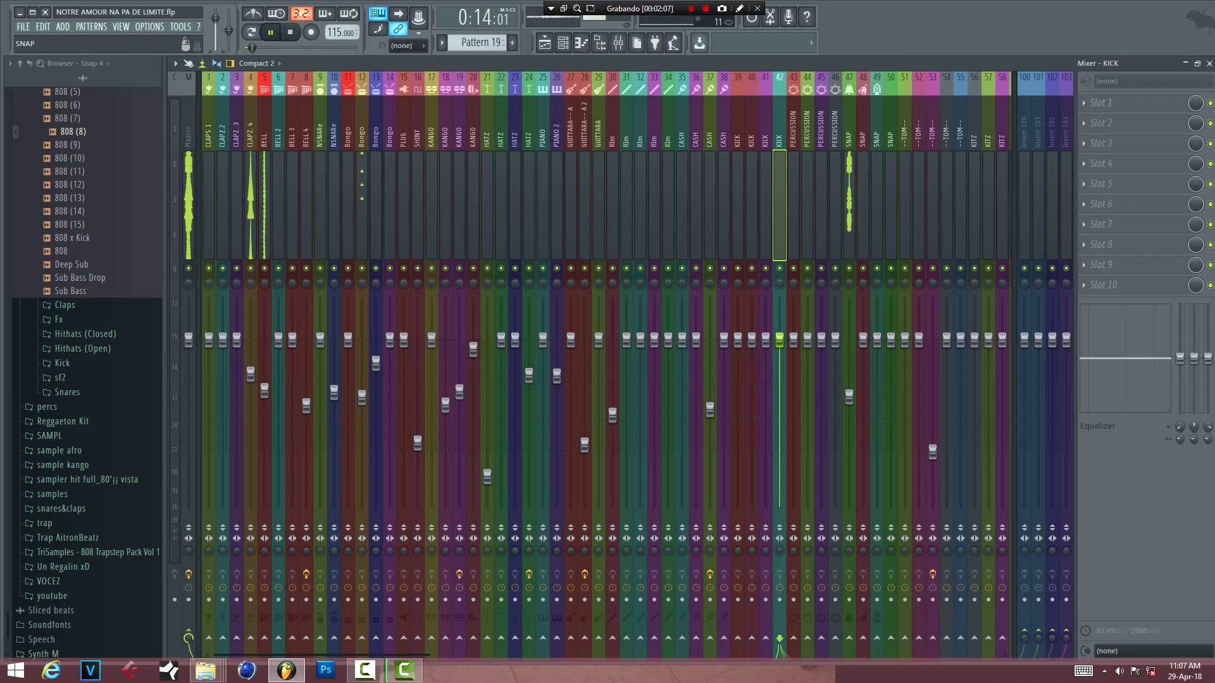
click(933, 196)
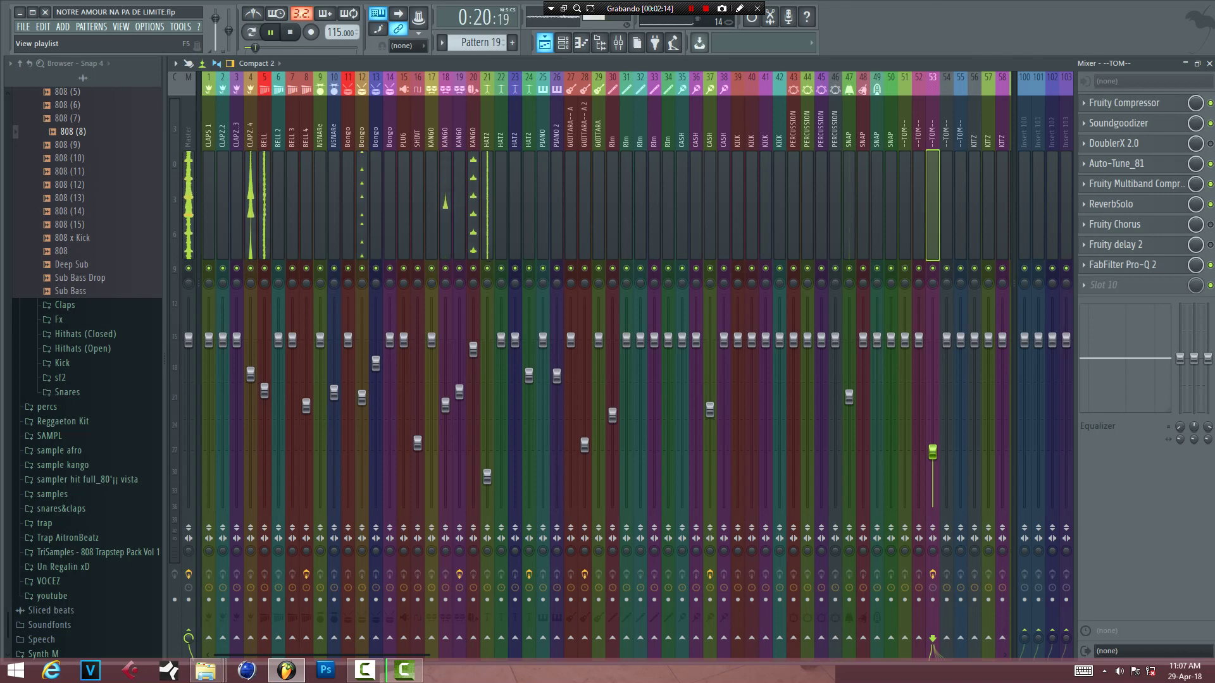
- Return to the Playlist, briefly toggling the Mixer open and closed with F9
click(544, 43)
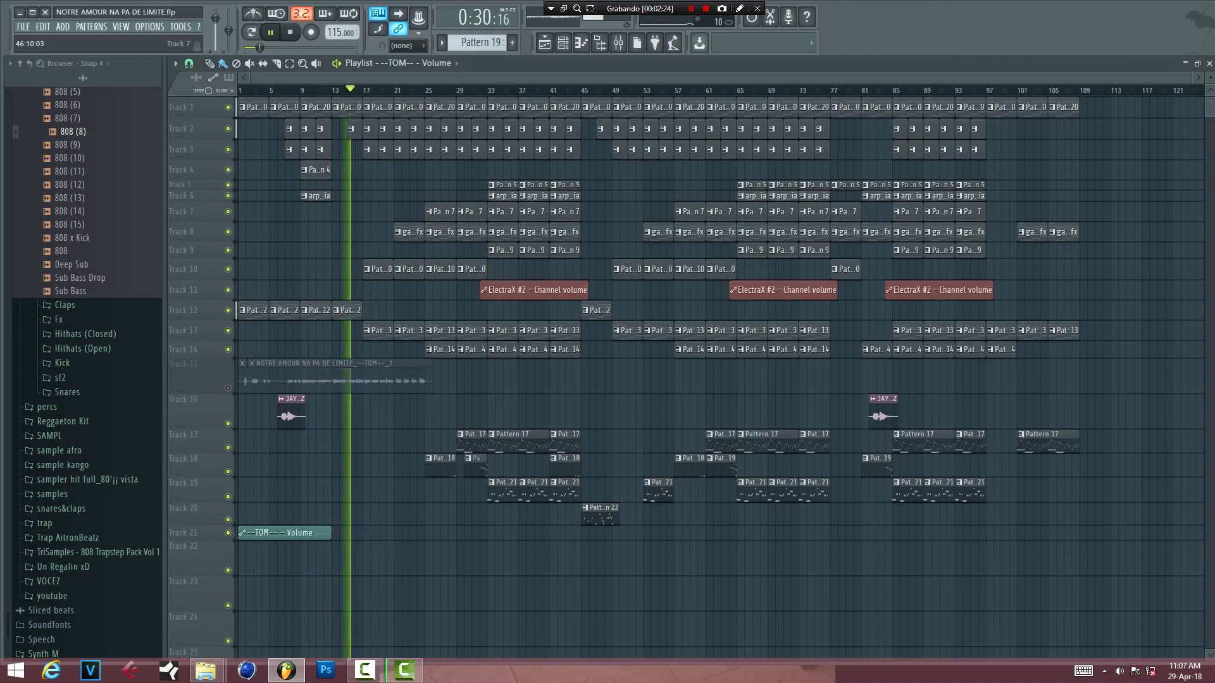
key(F9)
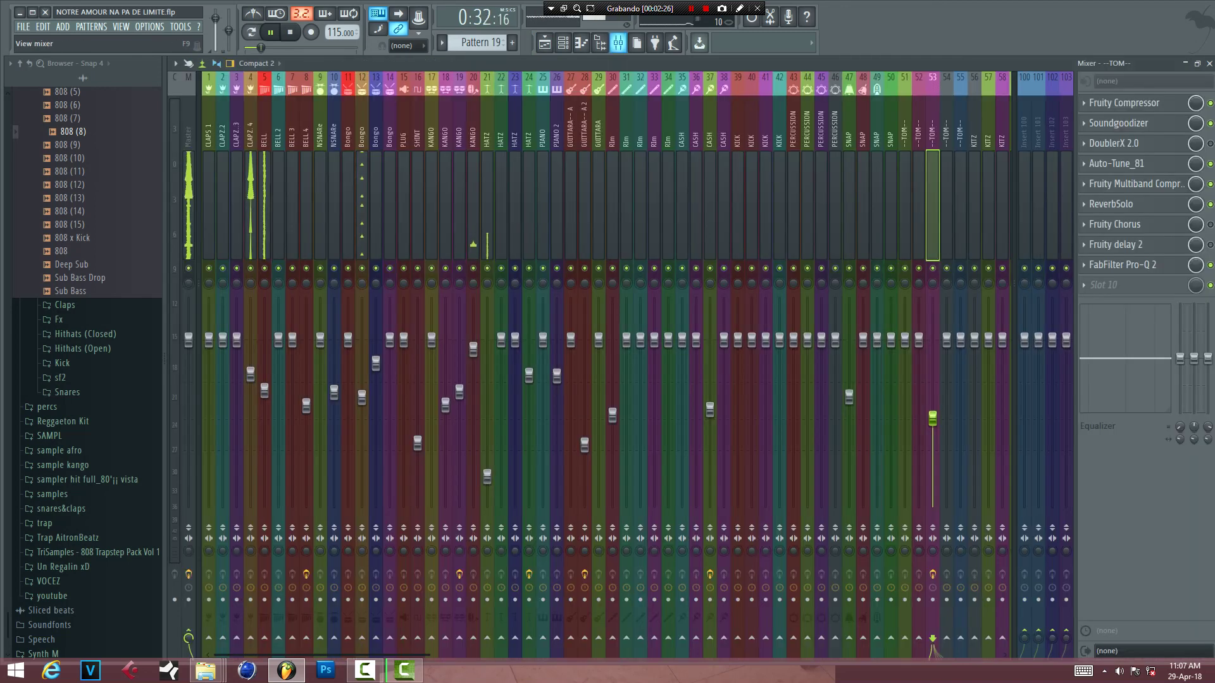
key(F9)
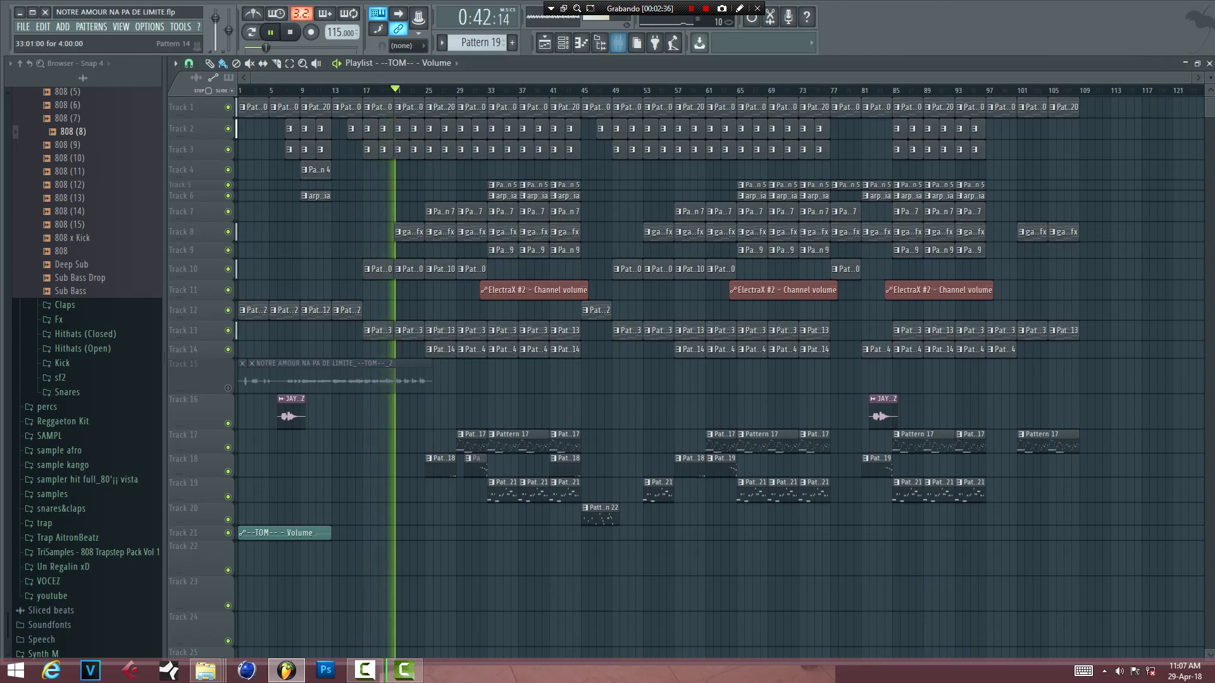
- Select Pattern 13, open and reposition its Xpand!2 ukulele plugin, then return to the Playlist
click(542, 330)
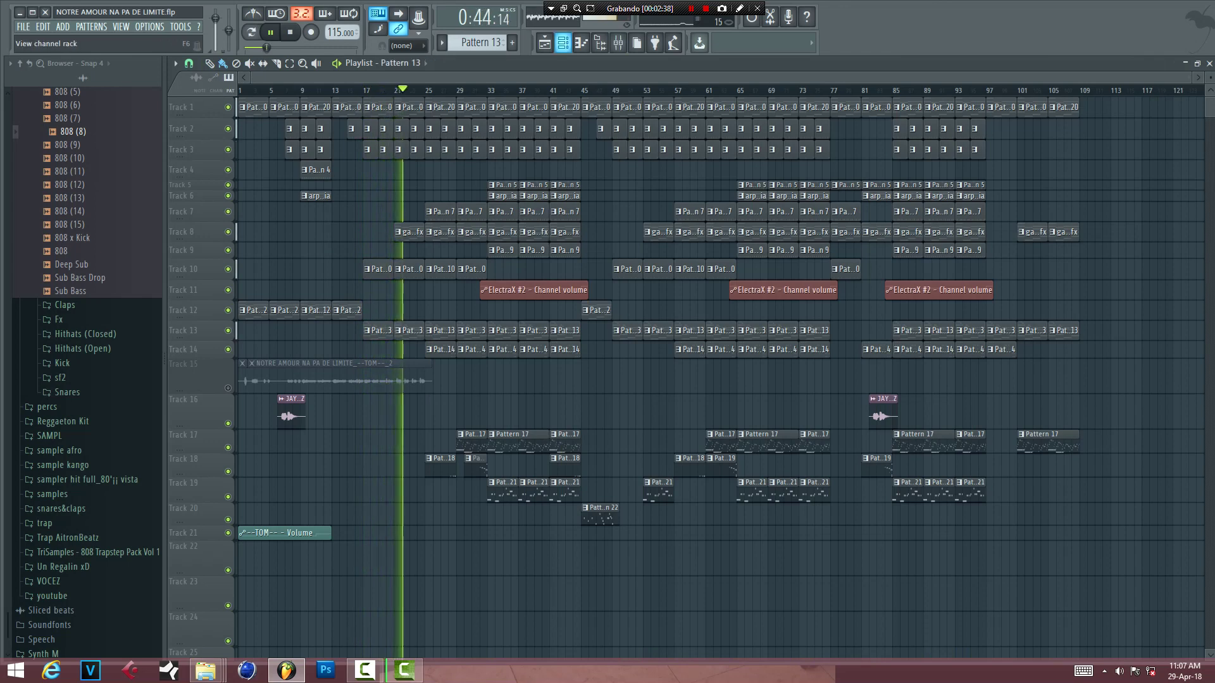
click(563, 43)
click(428, 524)
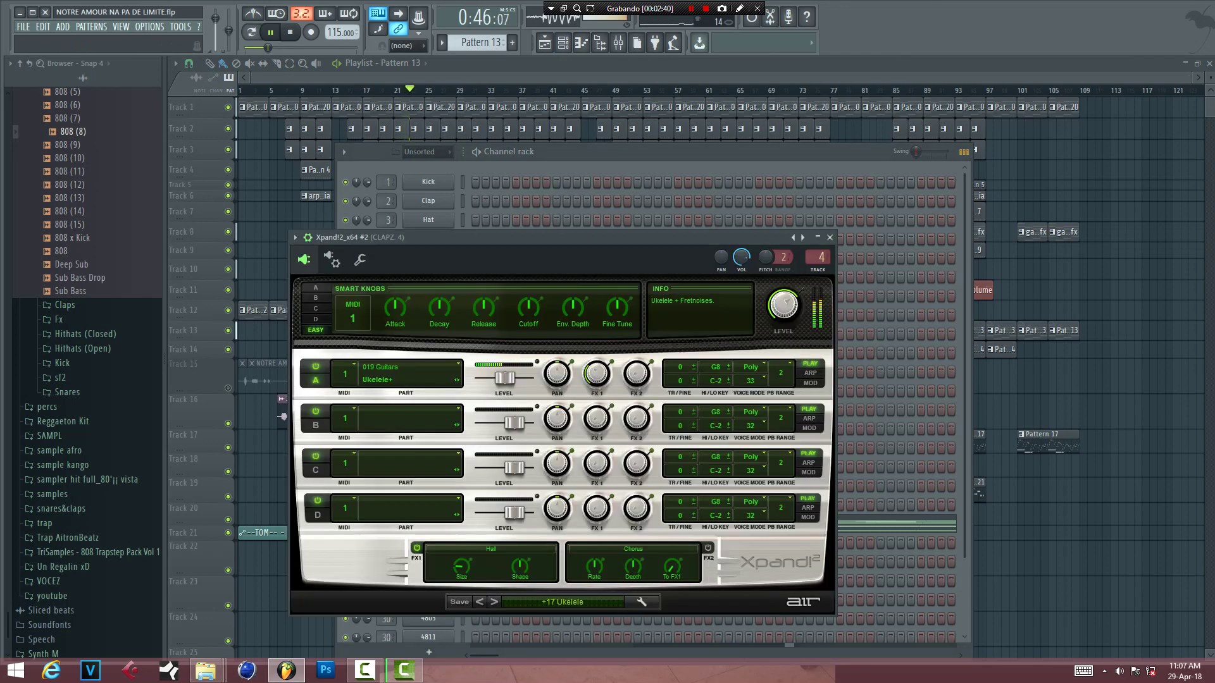
drag(507, 237, 624, 176)
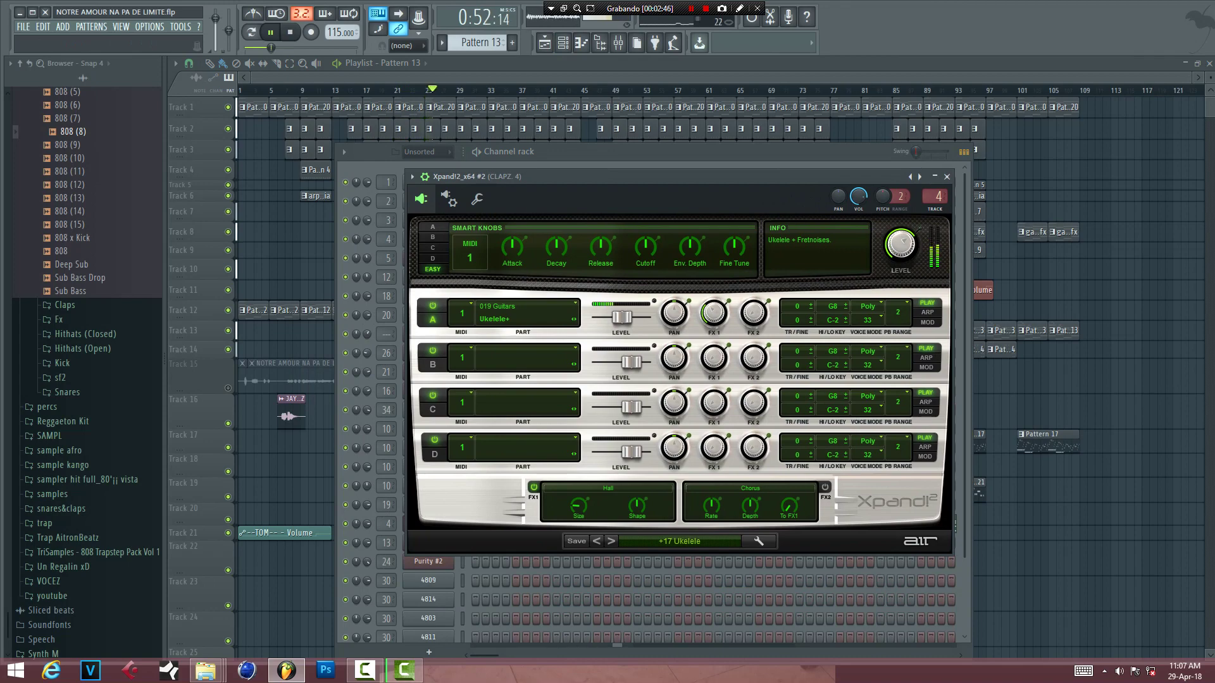
click(646, 78)
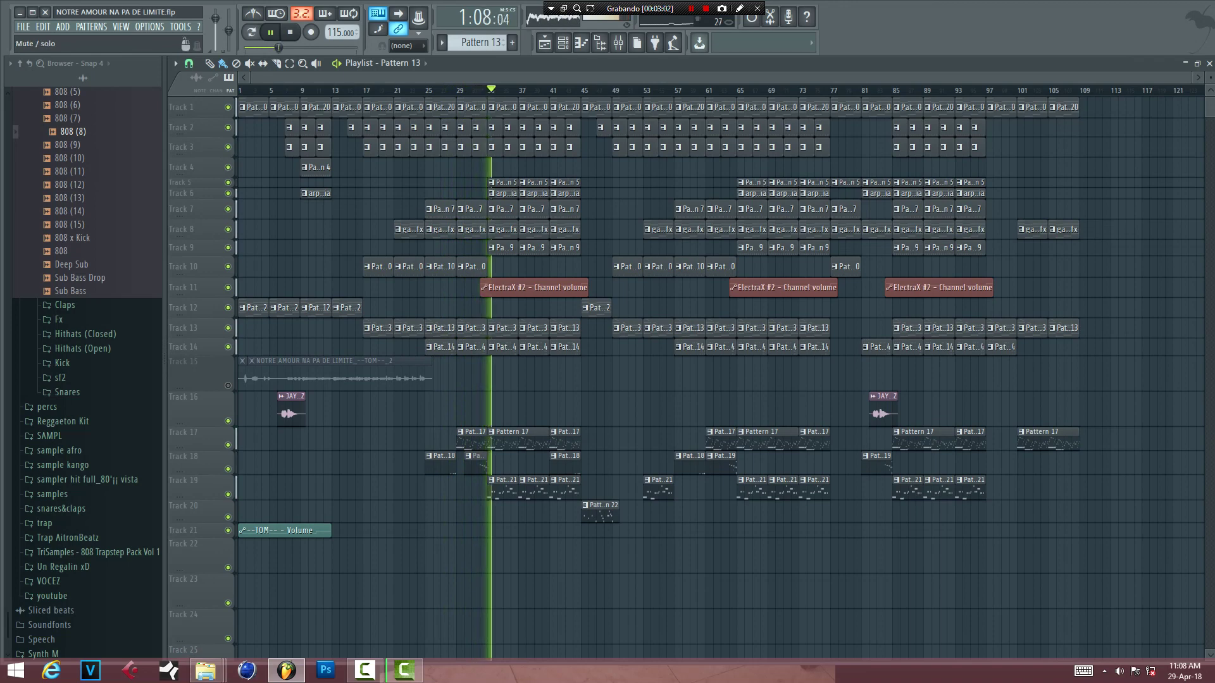
- Enlarge the Track 10 and Track 13 rows, then shrink Track 13 back down
mouse_move(179, 274)
mouse_down()
mouse_move(180, 286)
mouse_move(180, 270)
mouse_up()
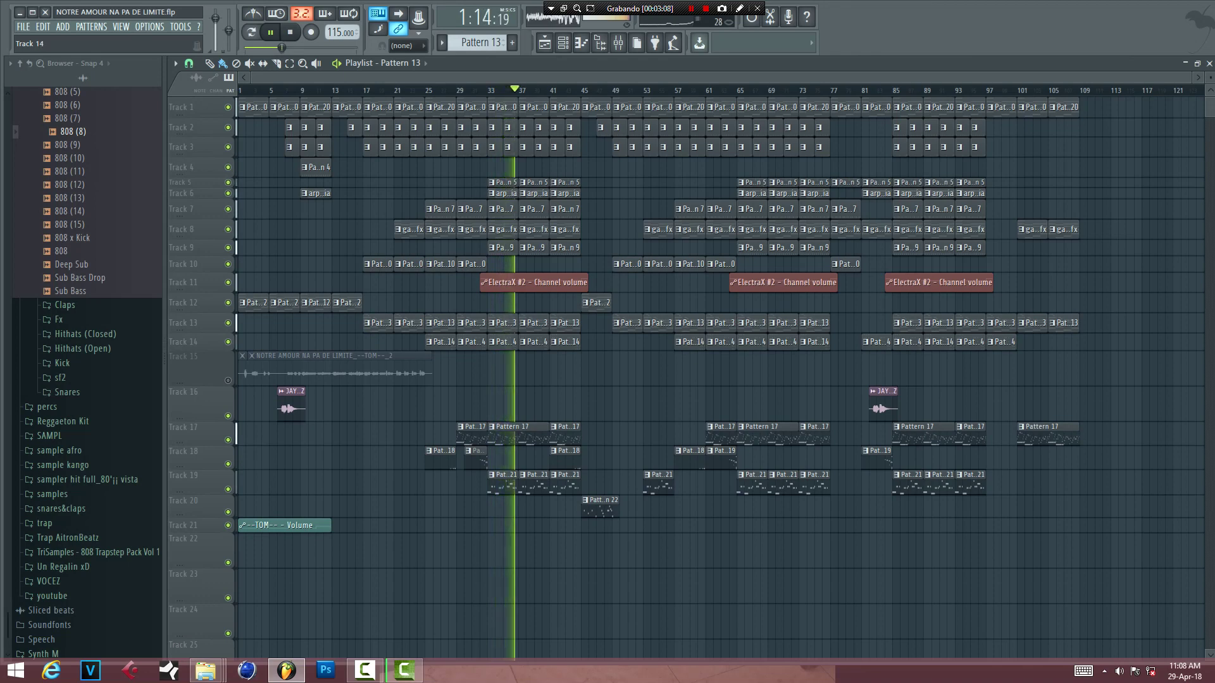
drag(180, 331, 180, 334)
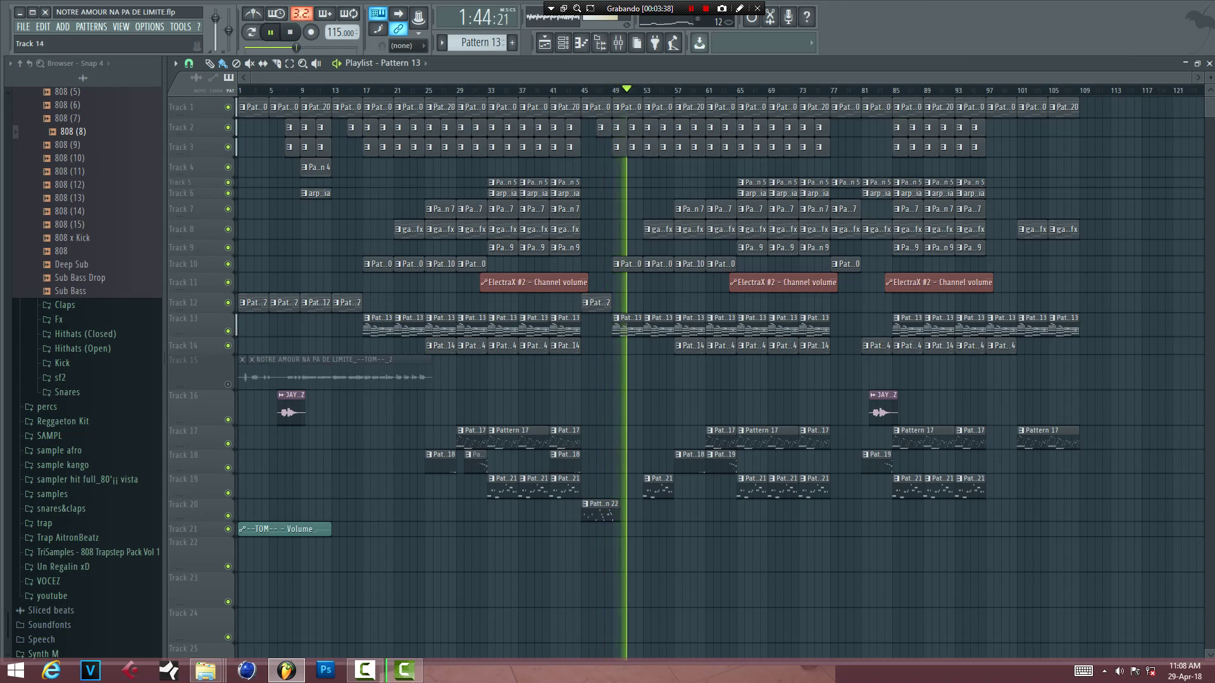
drag(180, 335, 181, 323)
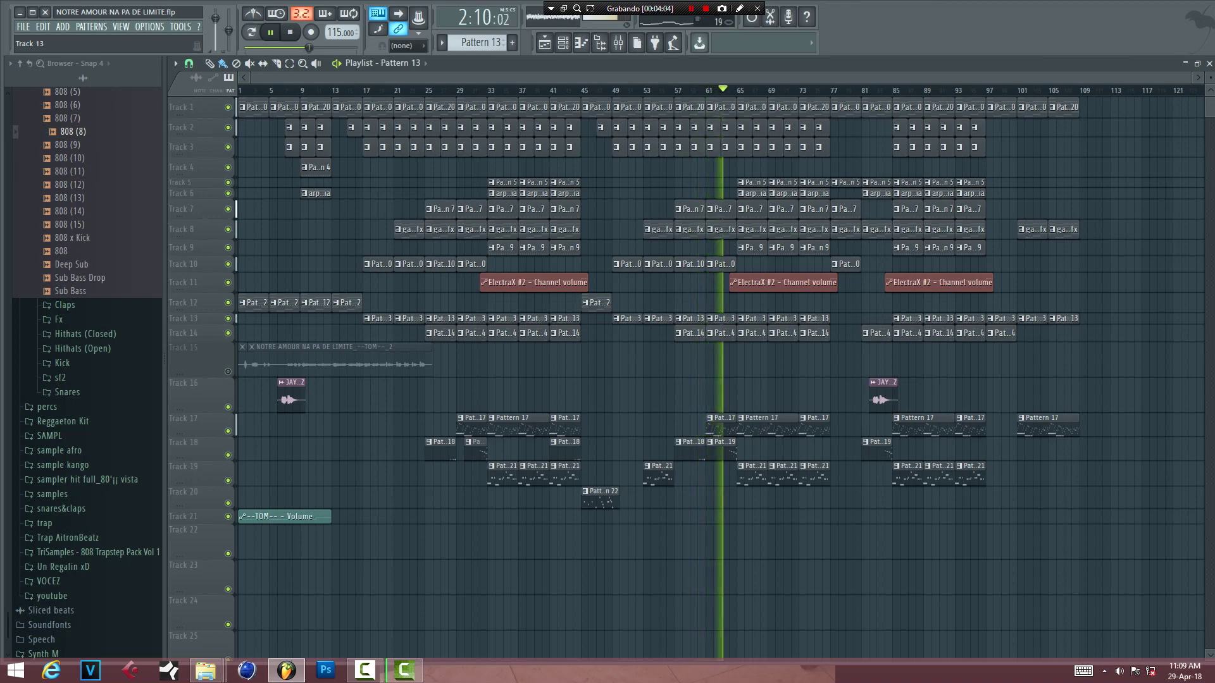
- Select Pattern 17, set the Channel rack filter from Unsorted to All, then close it
click(519, 427)
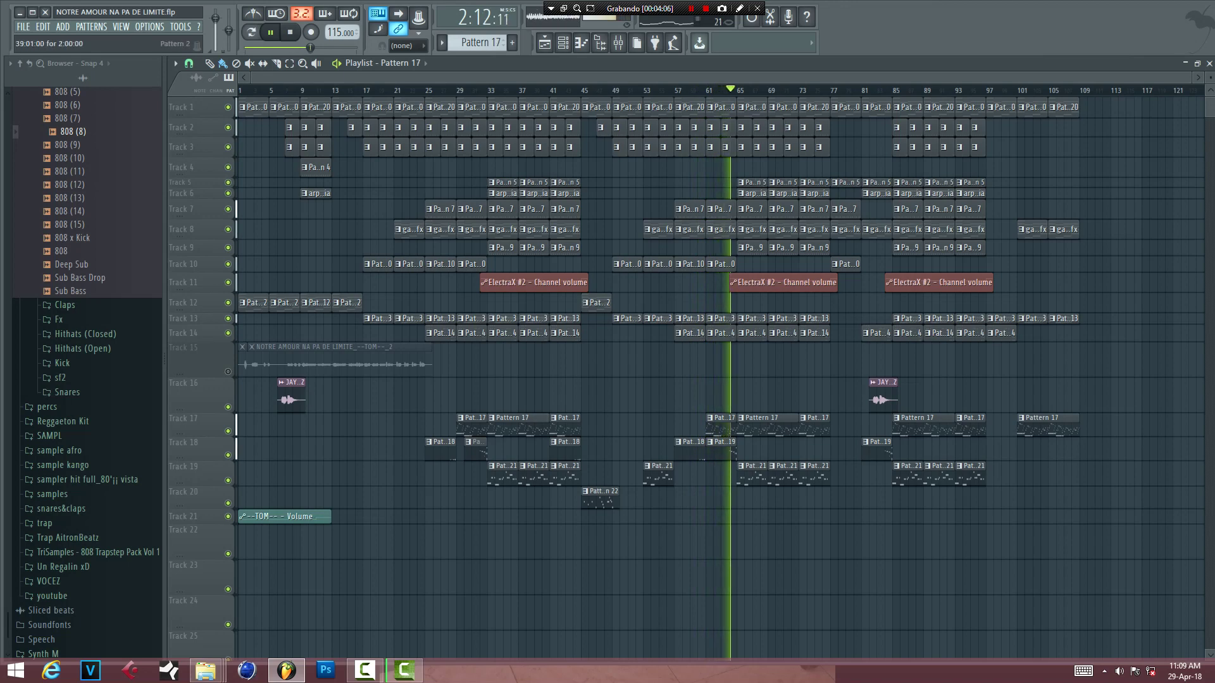
click(563, 43)
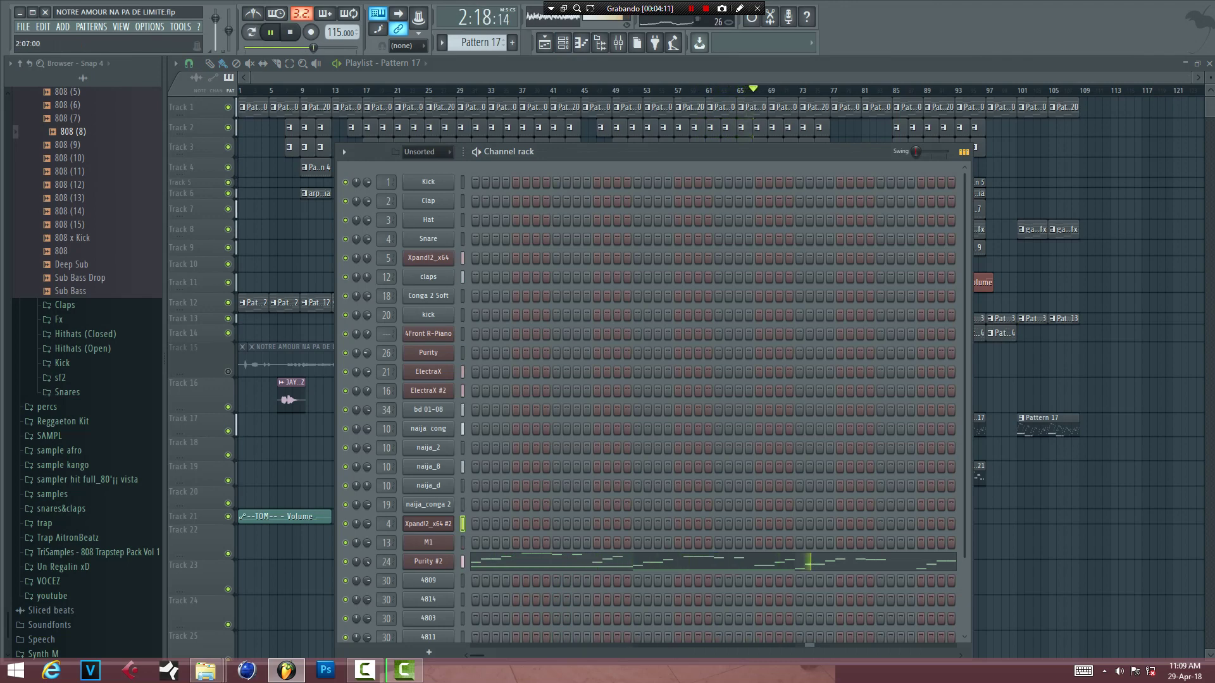
scroll(651, 405, down, 4)
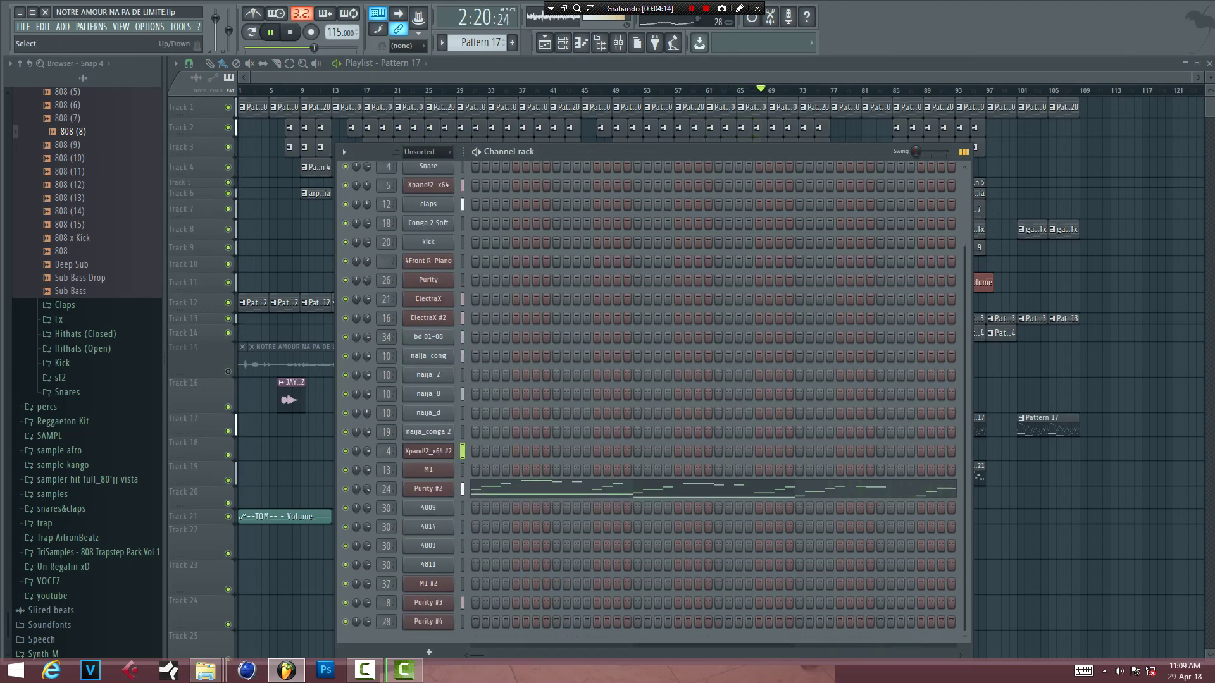
click(425, 152)
click(428, 166)
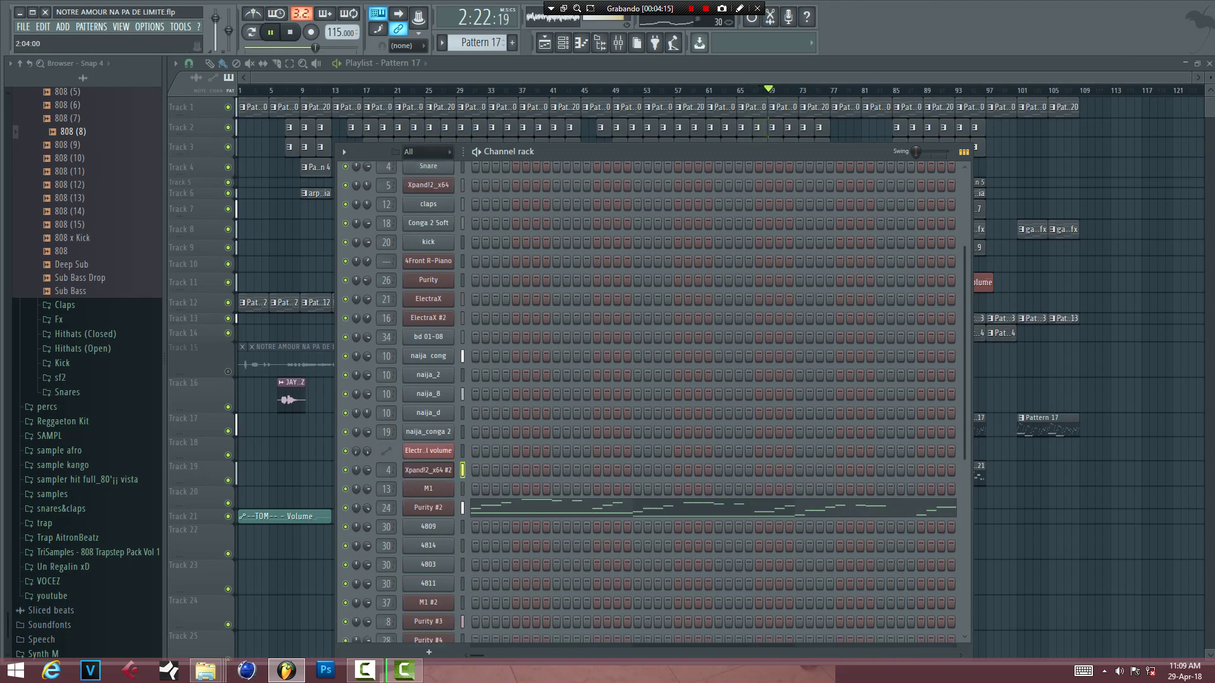
scroll(652, 405, down, 3)
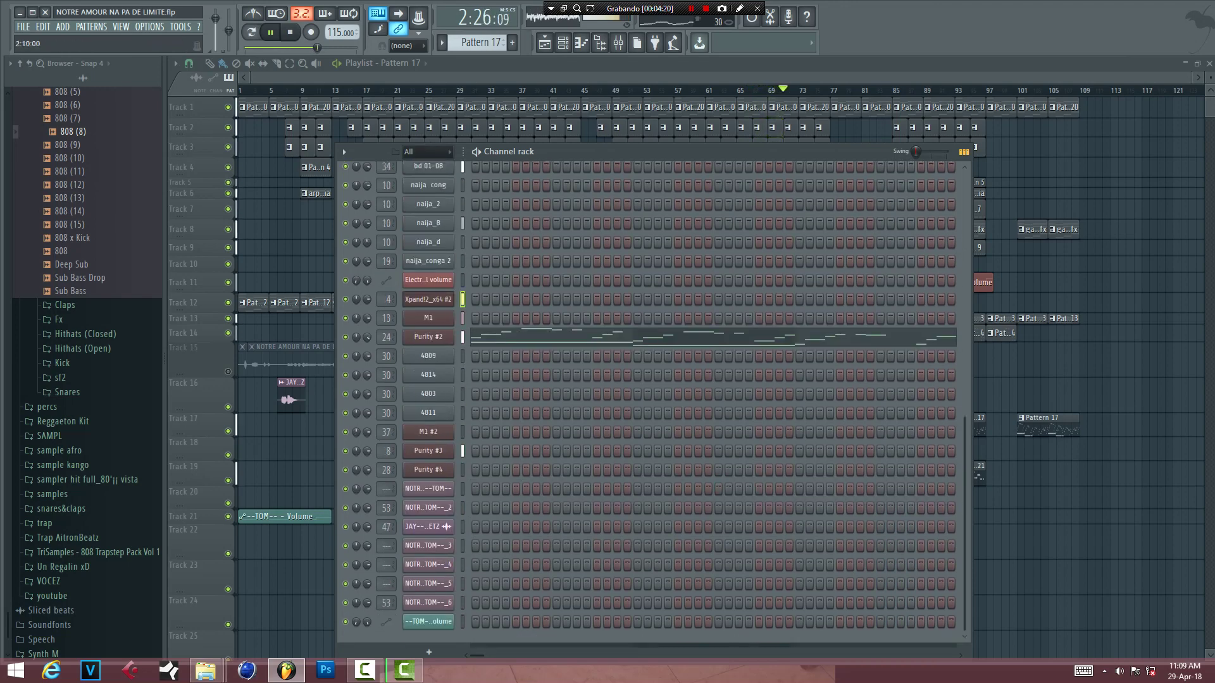
scroll(652, 405, up, 4)
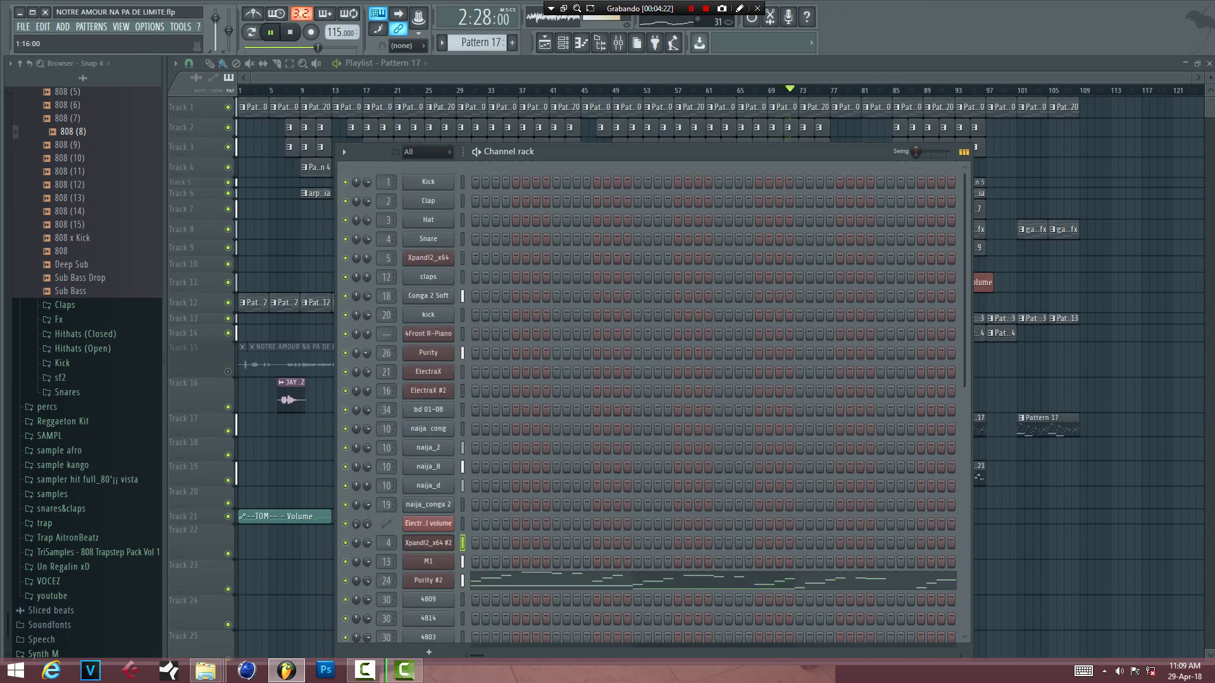
click(338, 60)
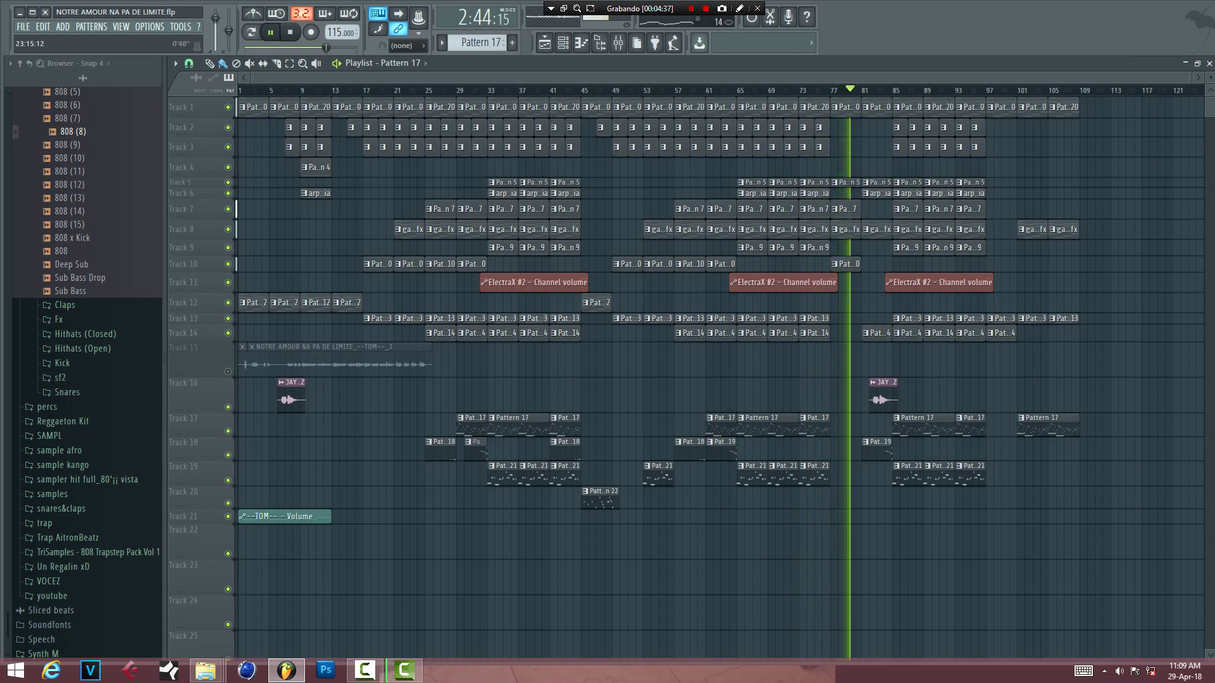
- Resize Tracks 11 and 14, then make Pattern 14 current and view its M1 Bongo plugin
drag(199, 292, 200, 282)
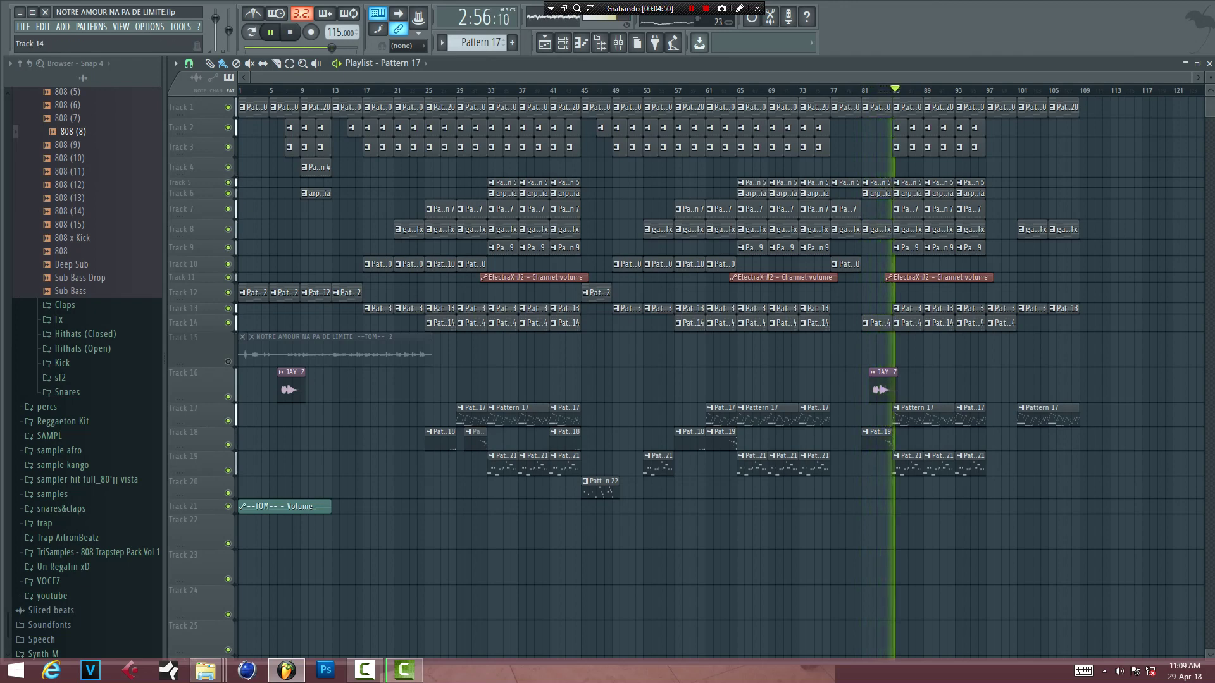
mouse_move(180, 328)
mouse_down()
mouse_move(179, 350)
mouse_move(179, 337)
mouse_up()
click(442, 326)
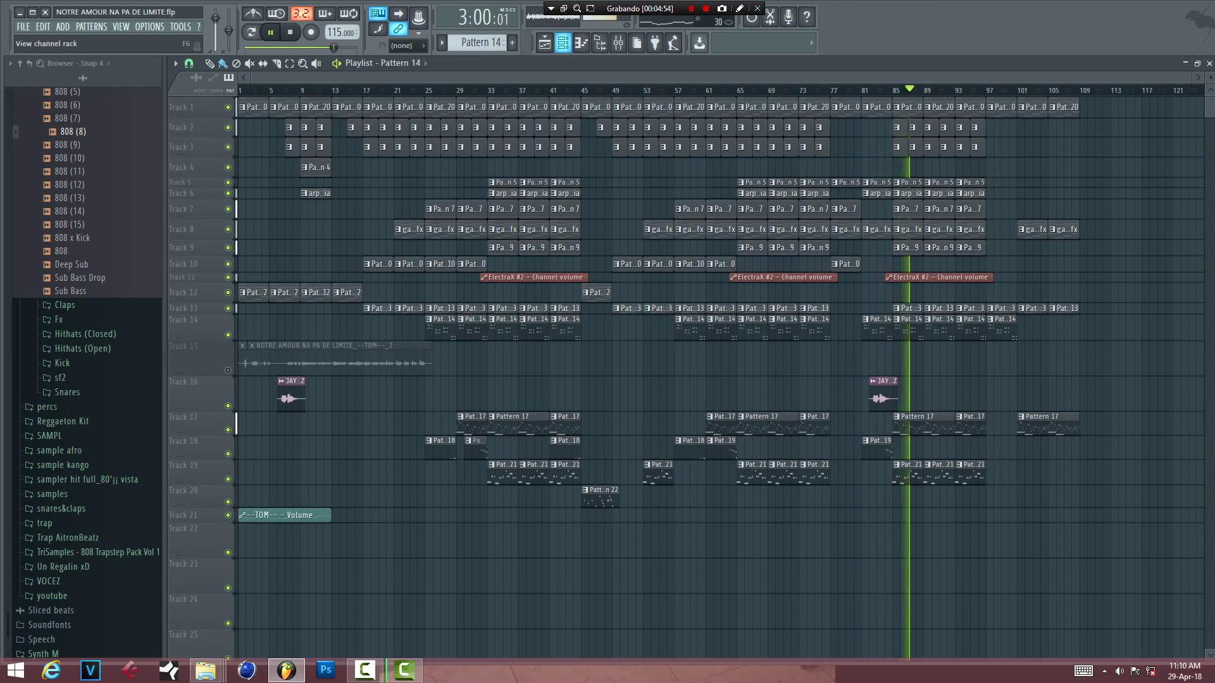
click(563, 43)
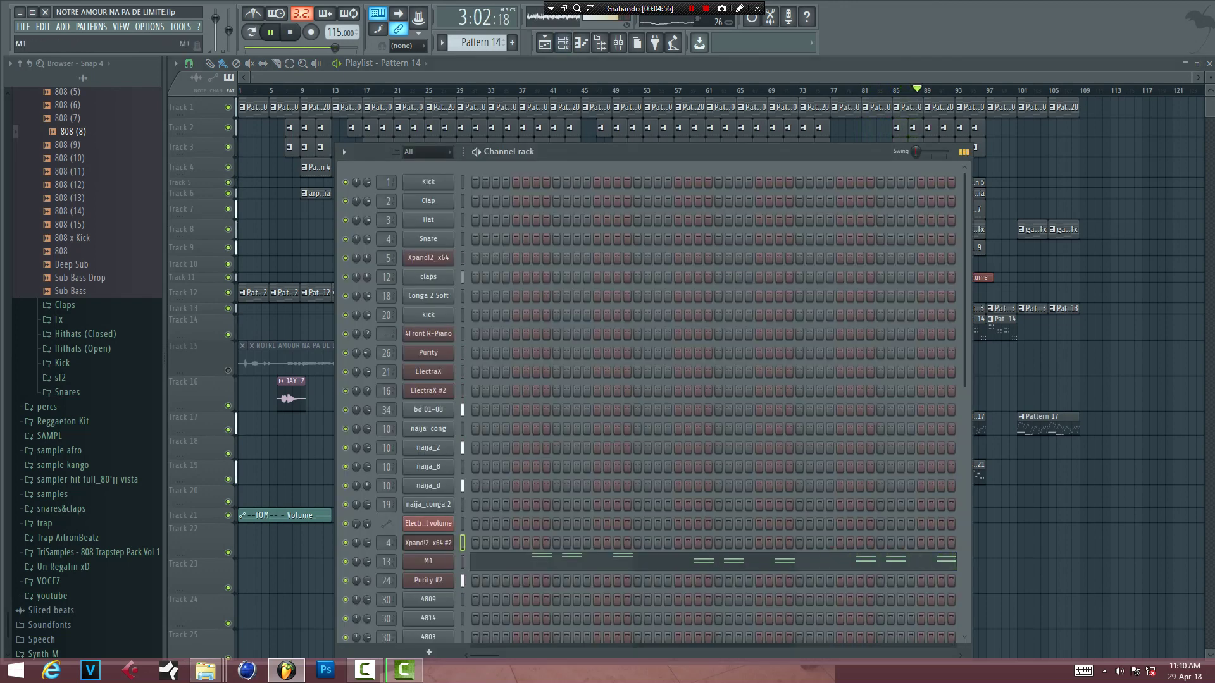
click(428, 561)
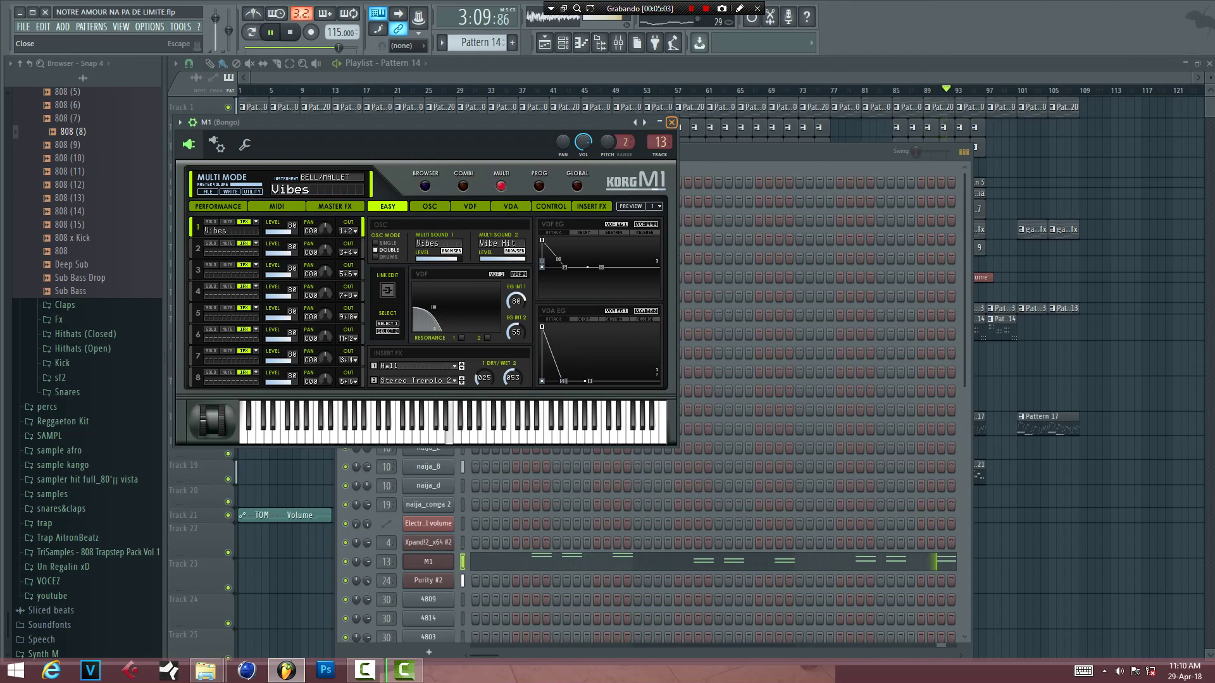
click(671, 122)
click(563, 43)
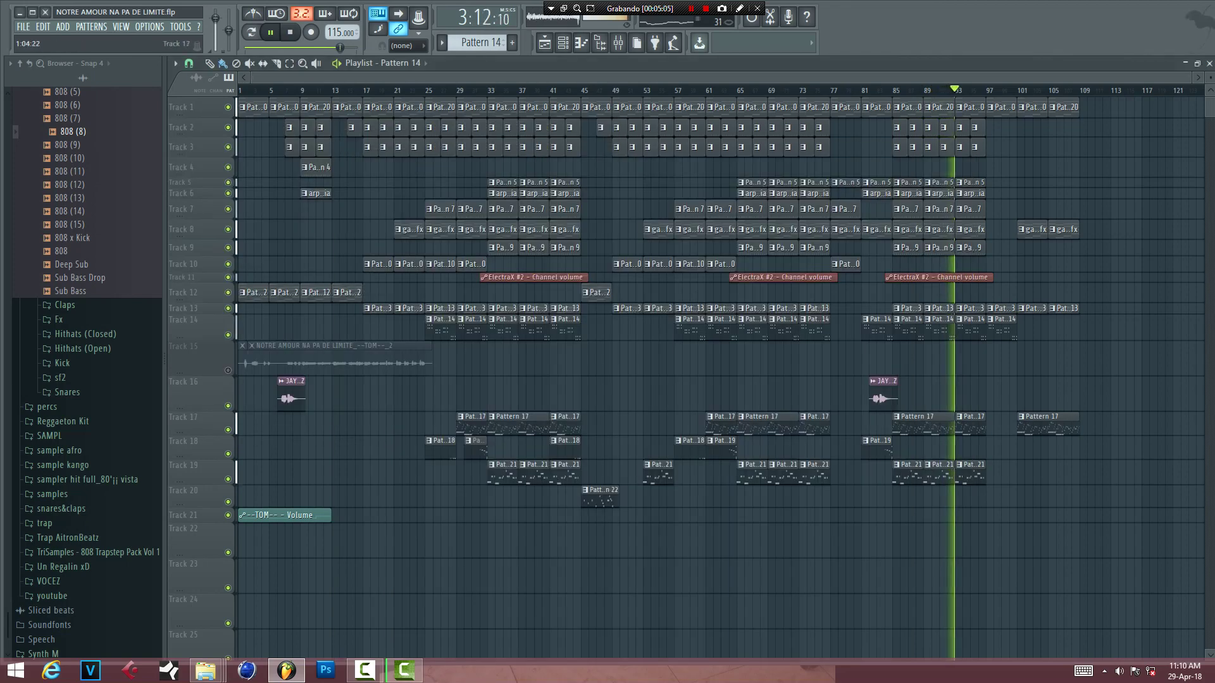
- Adjust the Track 17, 14 and 19 row heights, then stop playback
drag(209, 436, 209, 426)
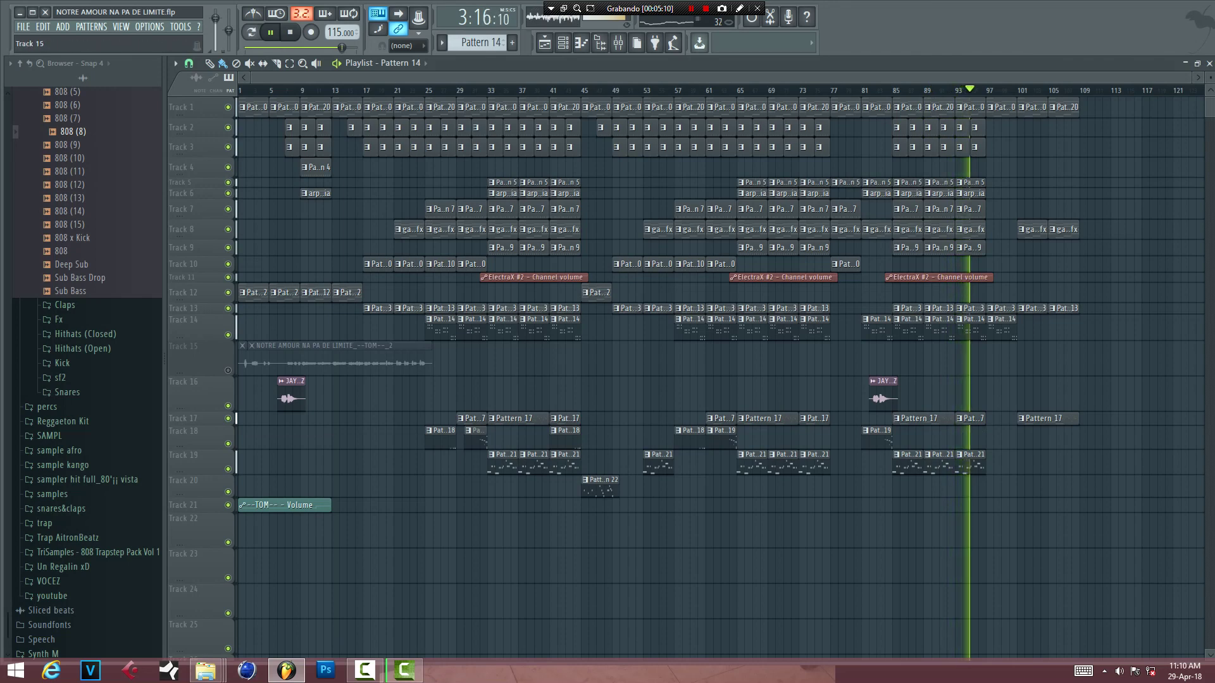
drag(209, 341, 209, 331)
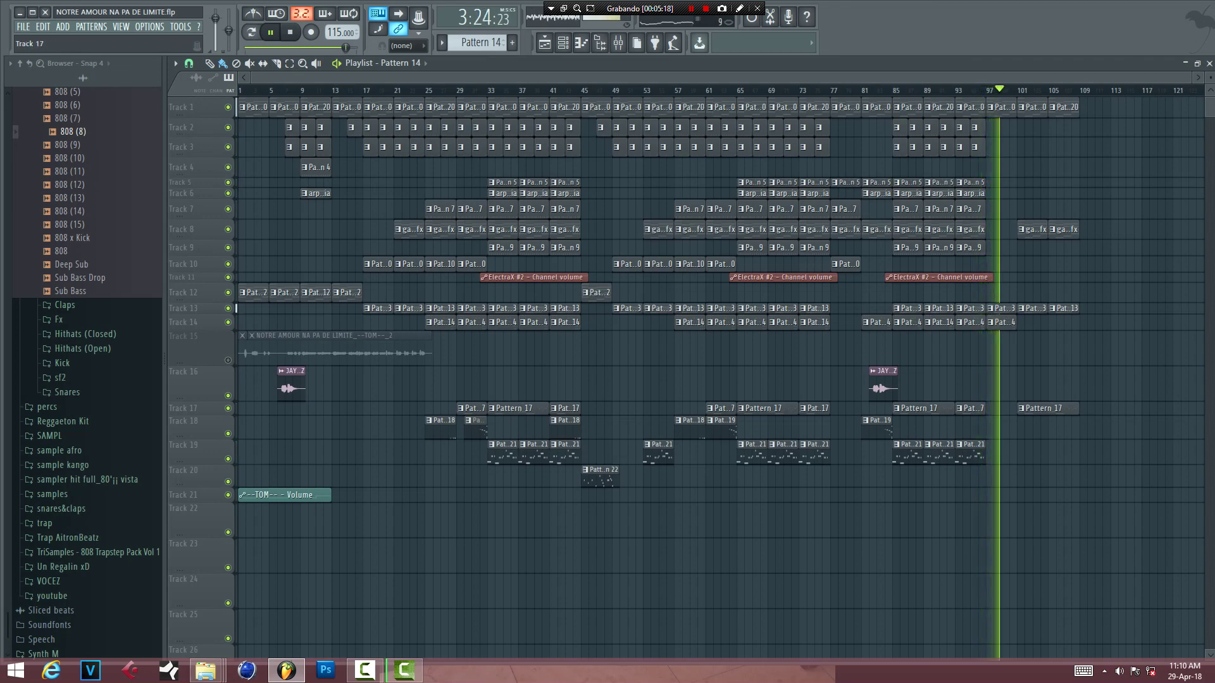
mouse_move(179, 414)
mouse_down()
mouse_move(179, 429)
mouse_move(179, 410)
mouse_up()
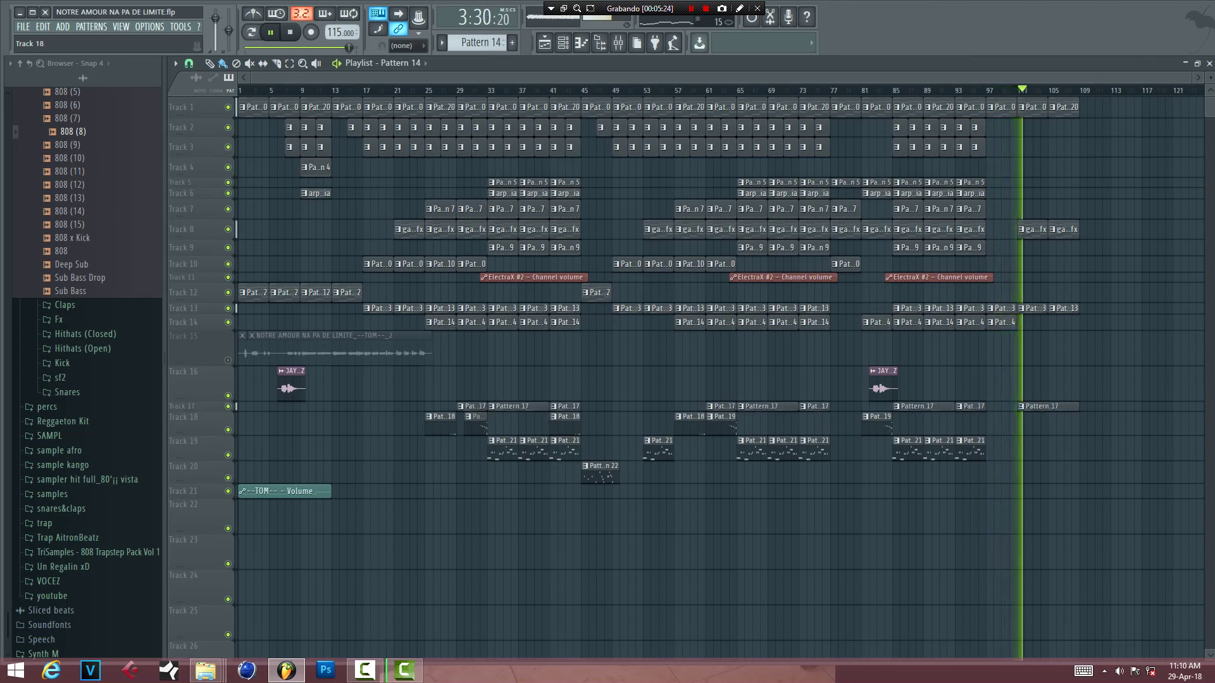
drag(179, 459, 196, 464)
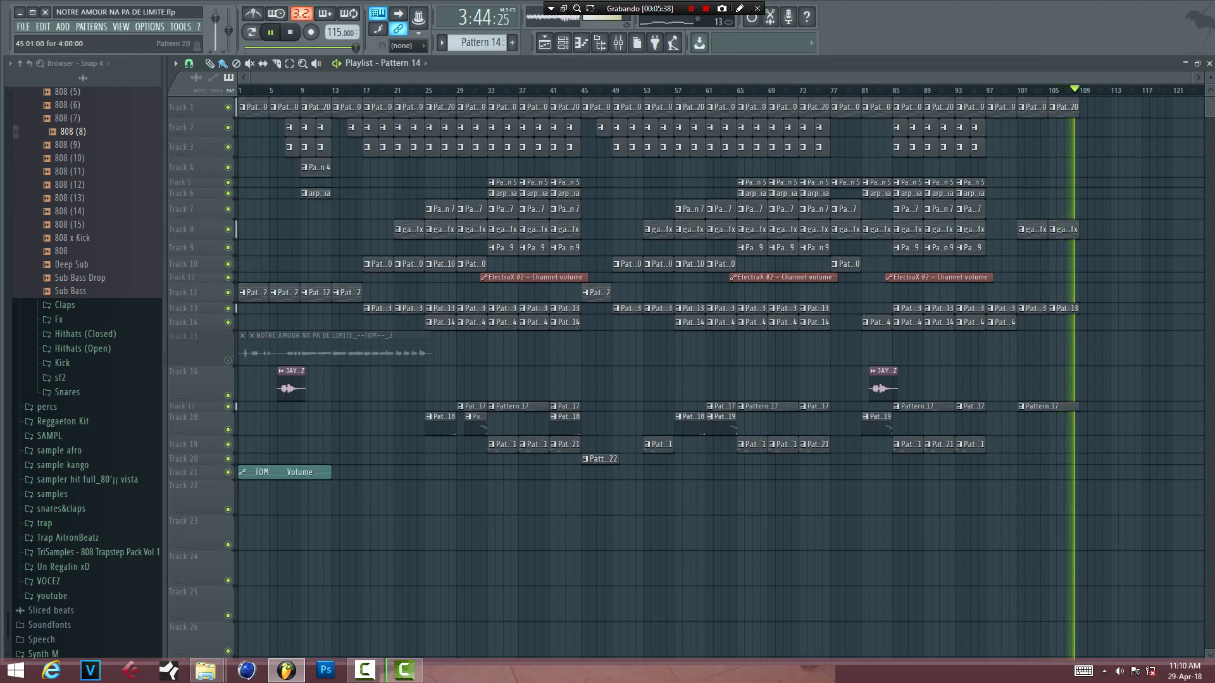
key(space)
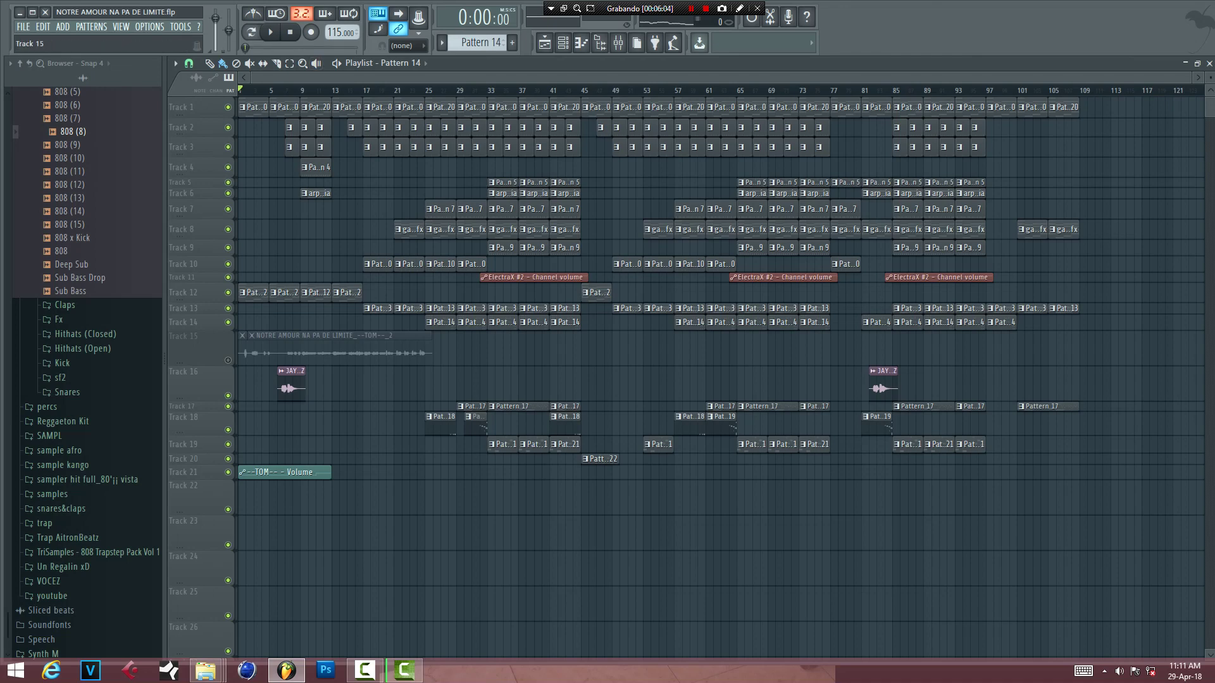
- Delete the short audio clip at bar 1 on Track 15 and unmute the track
drag(180, 362, 180, 355)
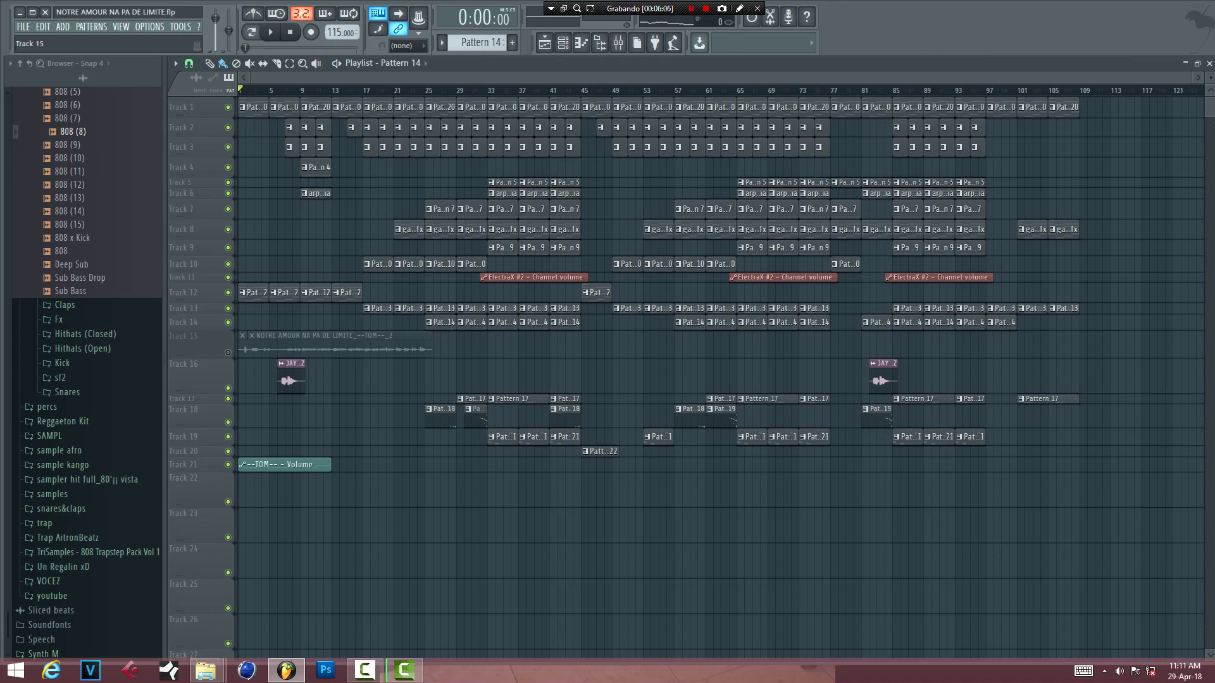
right_click(240, 345)
click(228, 352)
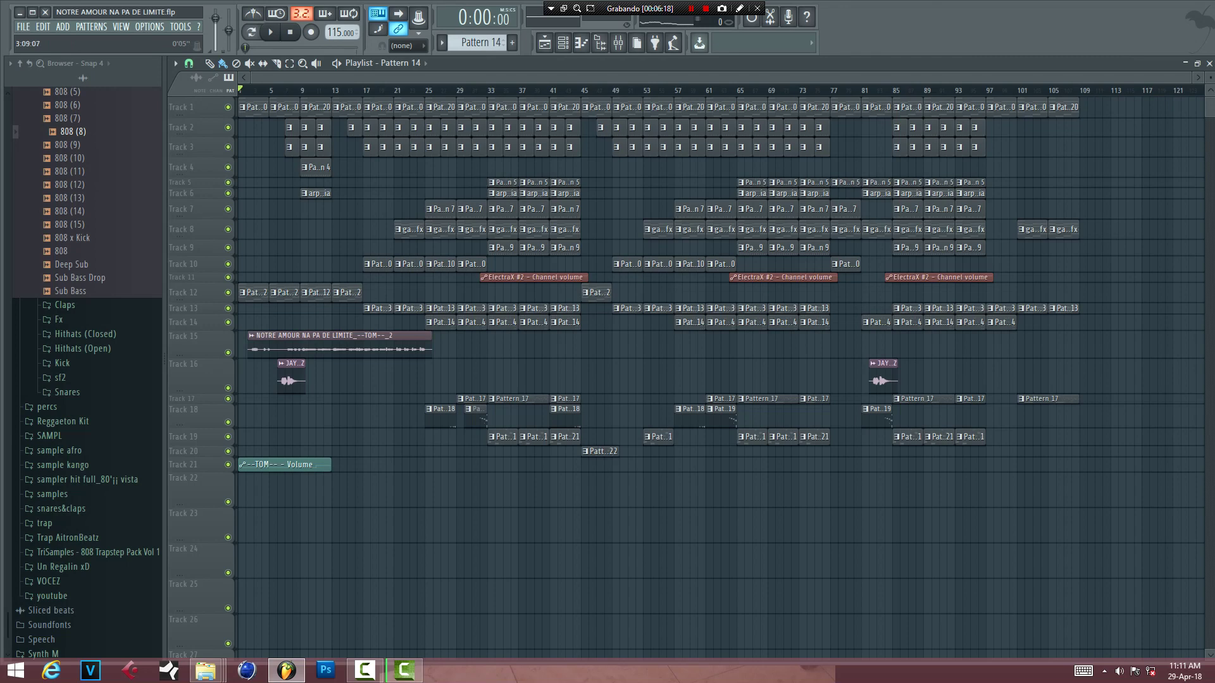
- Restart playback, enlarge Track 15 to see its waveform, and open the Mixer
key(space)
key(space)
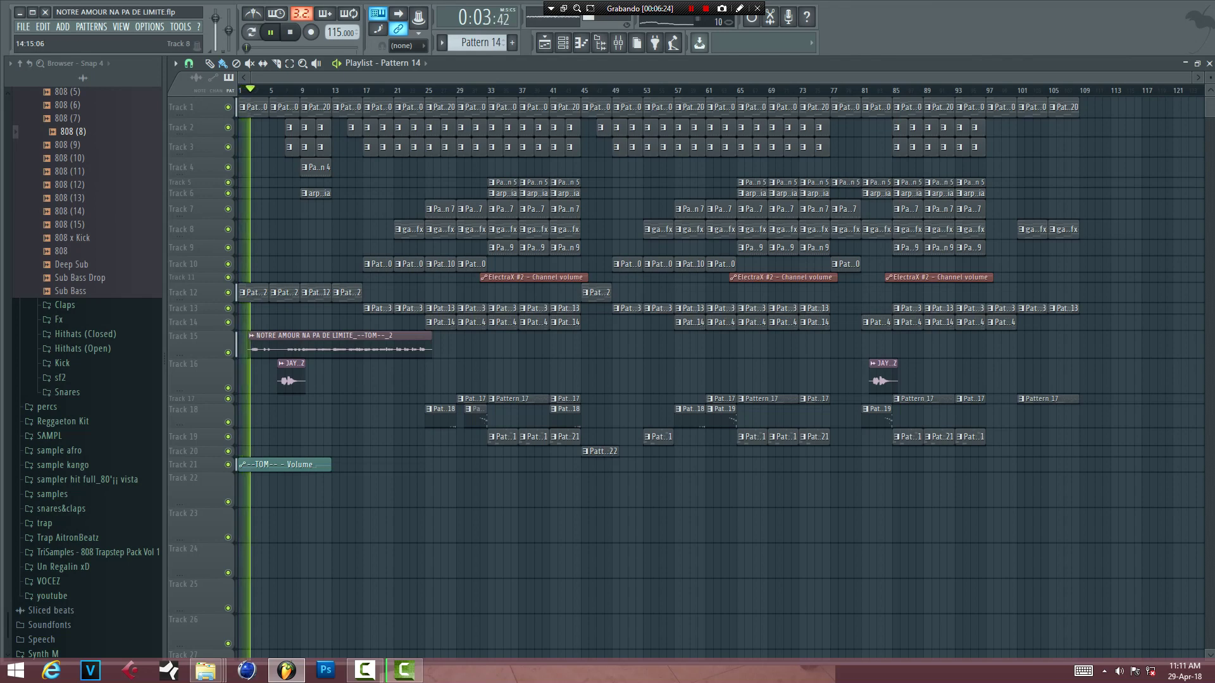
drag(197, 359, 198, 373)
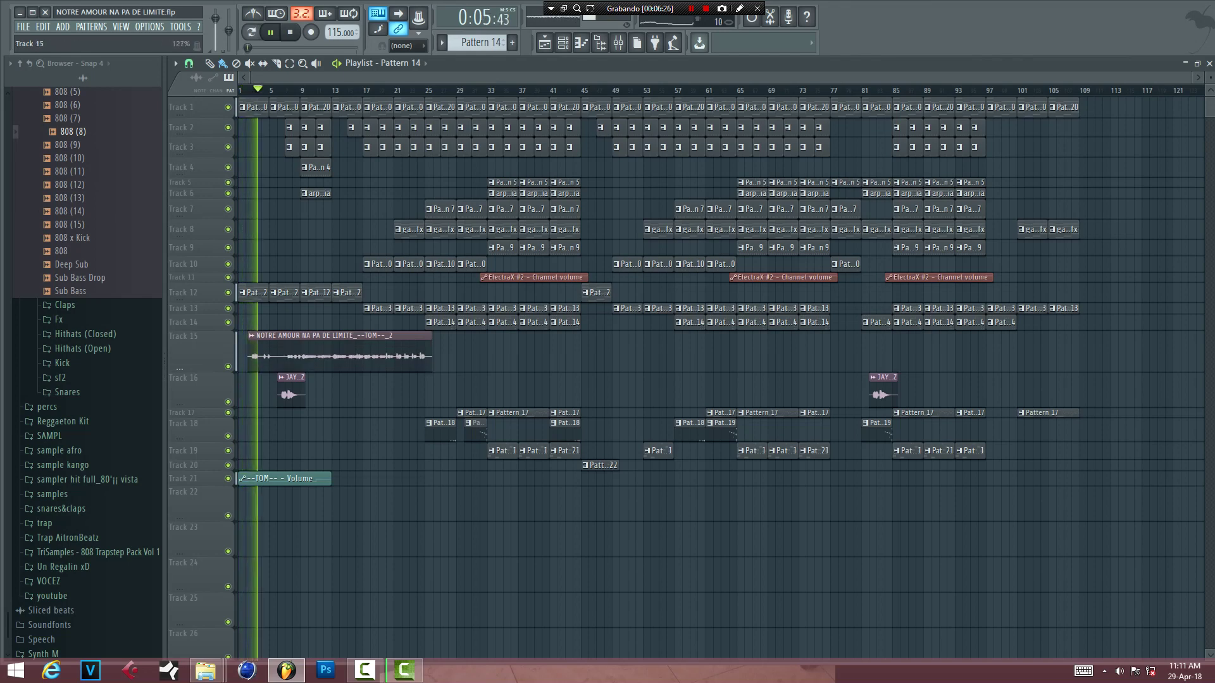
key(F9)
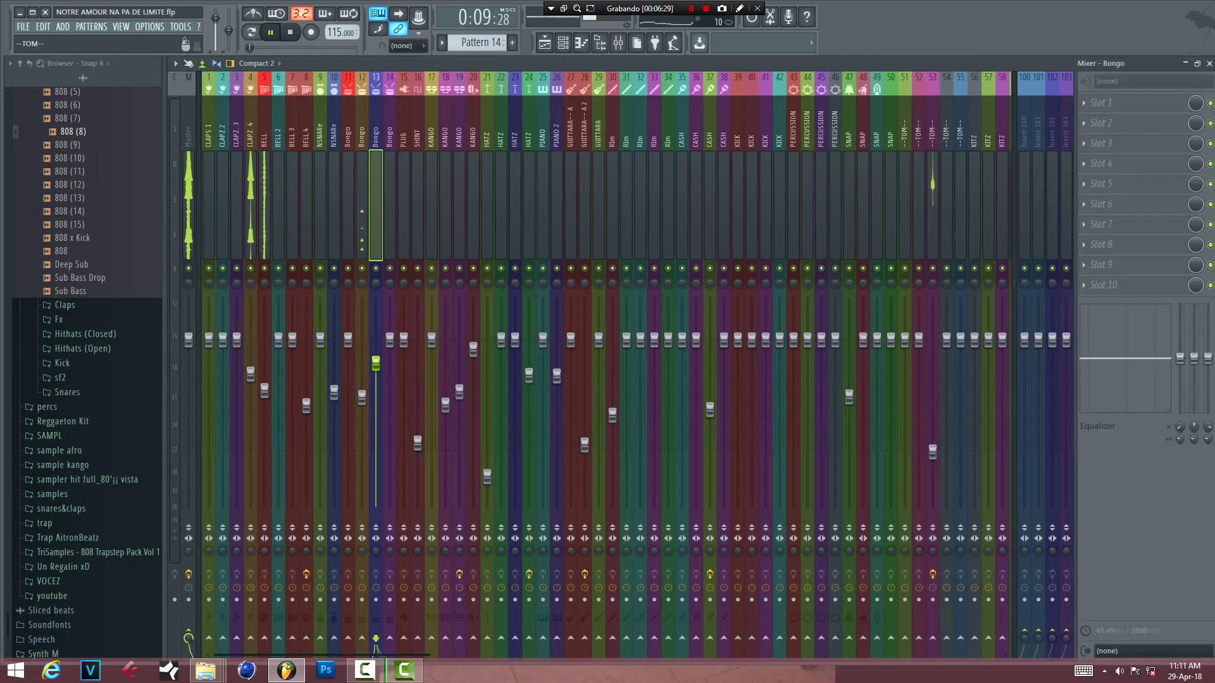
- Raise the --TOM-- insert's fader to about 44%, then return to the Playlist
click(933, 221)
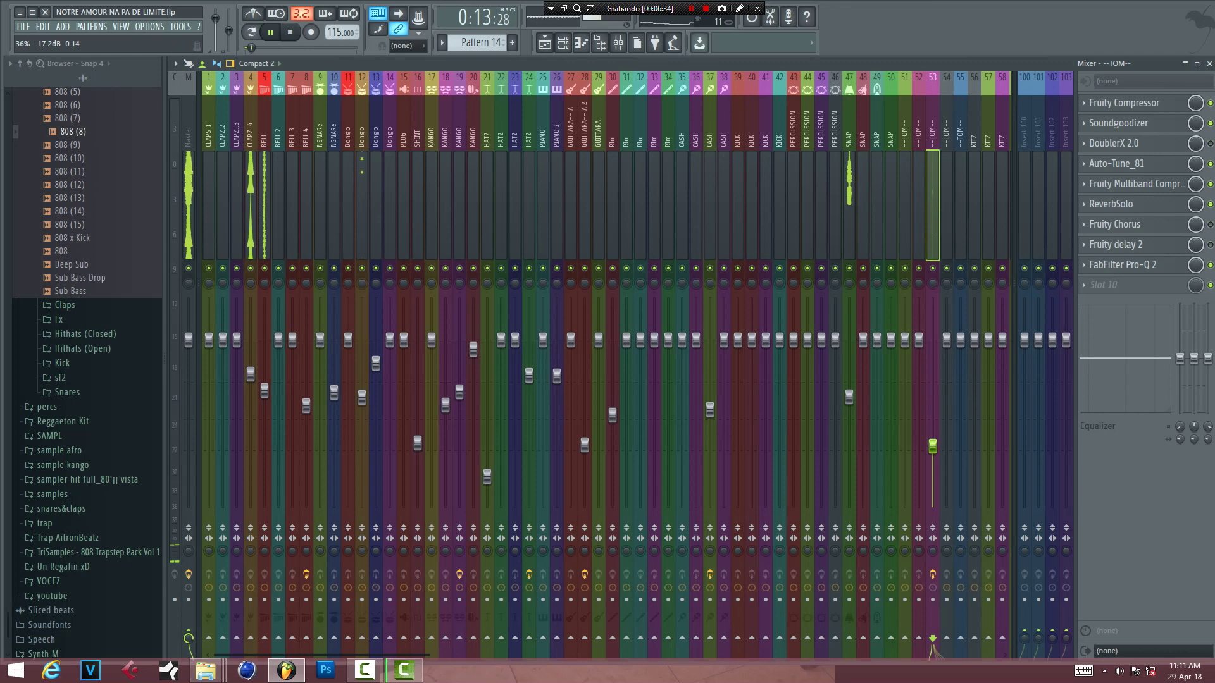
drag(932, 446, 932, 438)
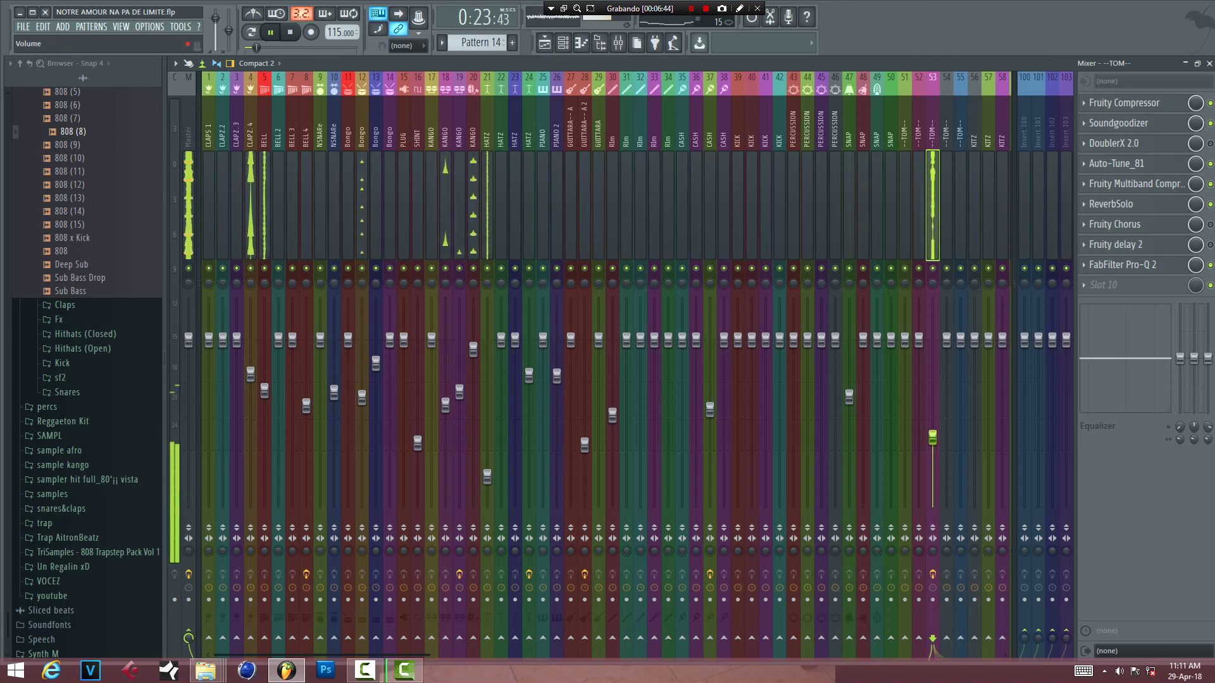
drag(933, 437, 932, 434)
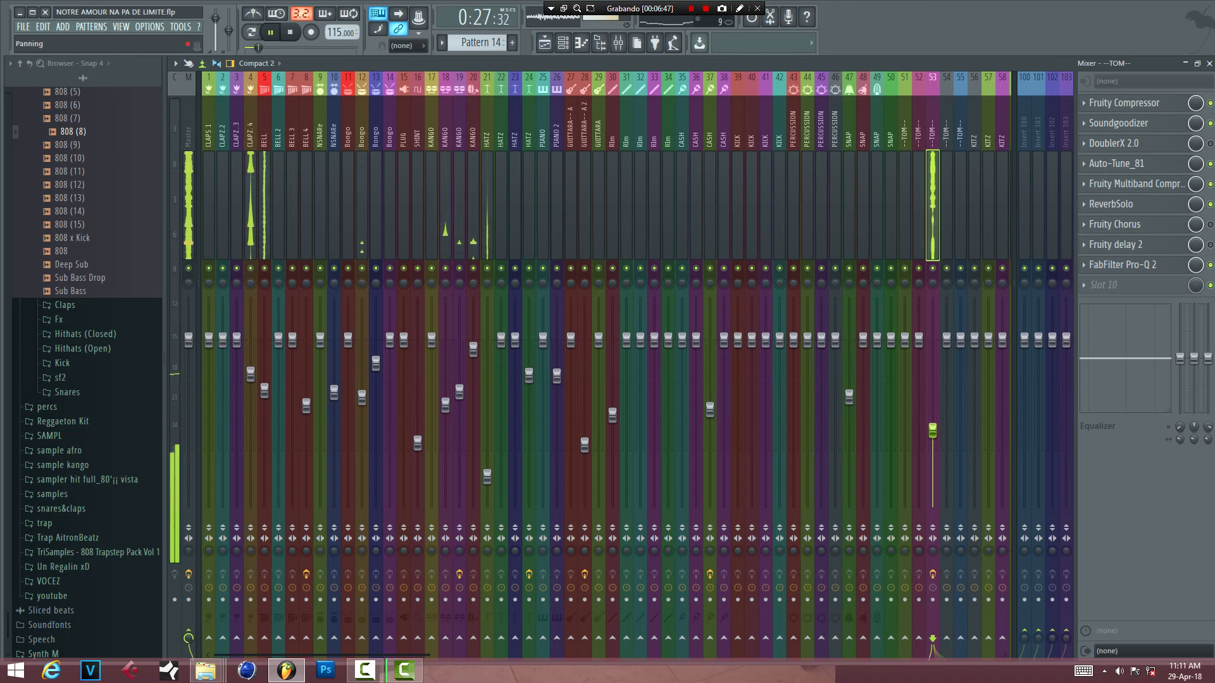
click(544, 42)
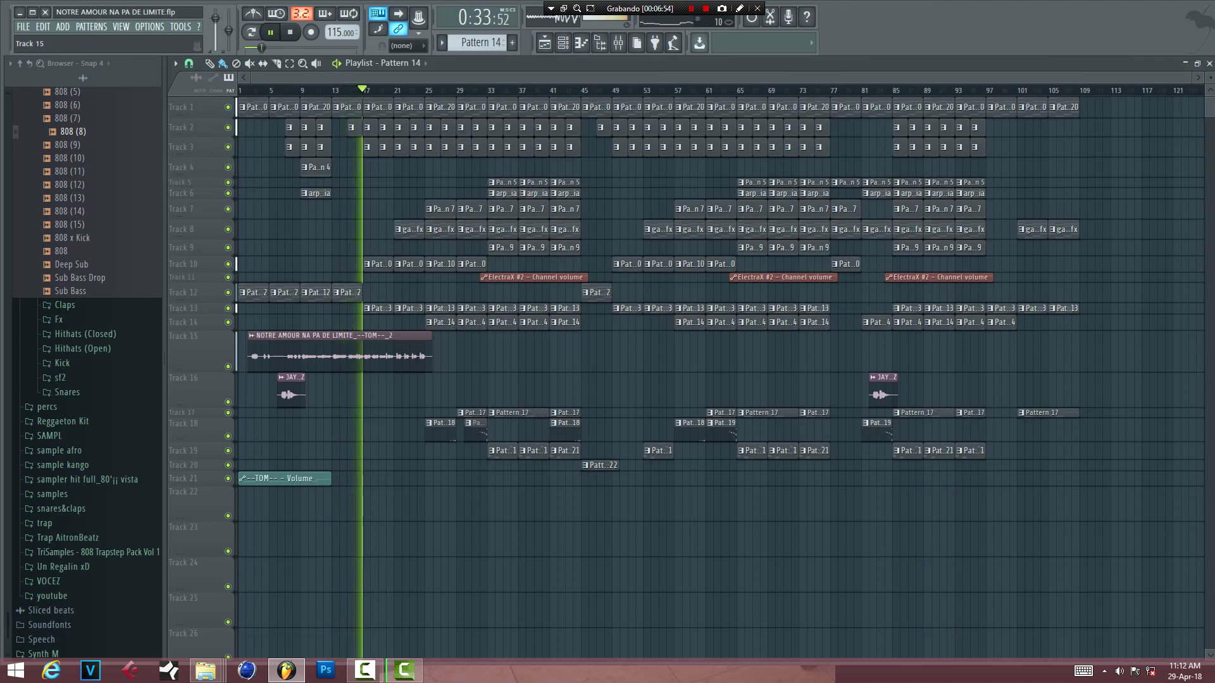
- Make Track 15 much taller and stop playback
mouse_move(179, 370)
mouse_down()
mouse_move(180, 494)
mouse_move(190, 352)
mouse_up()
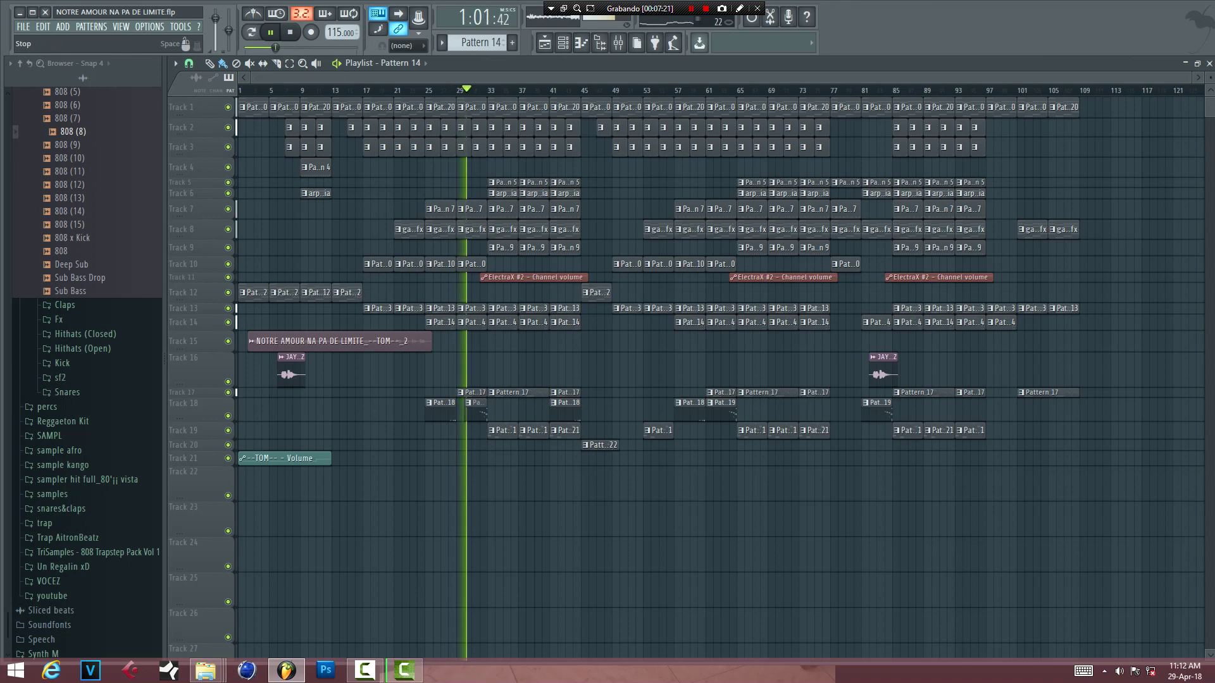
key(space)
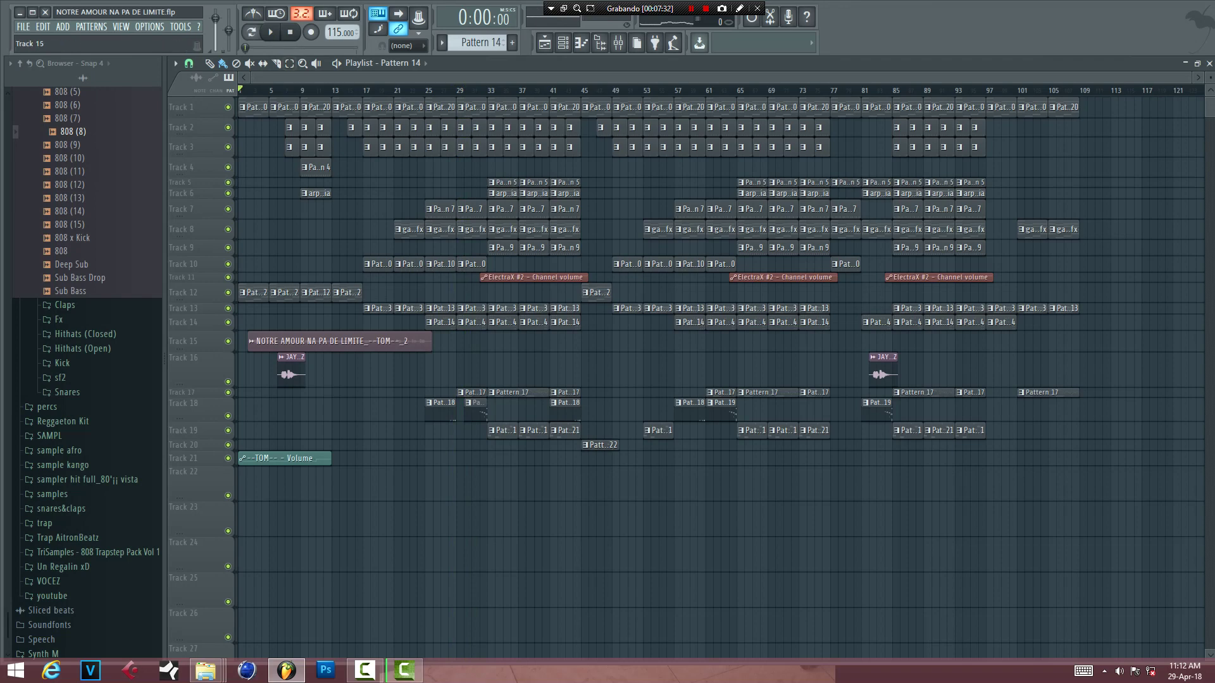
drag(201, 352, 201, 388)
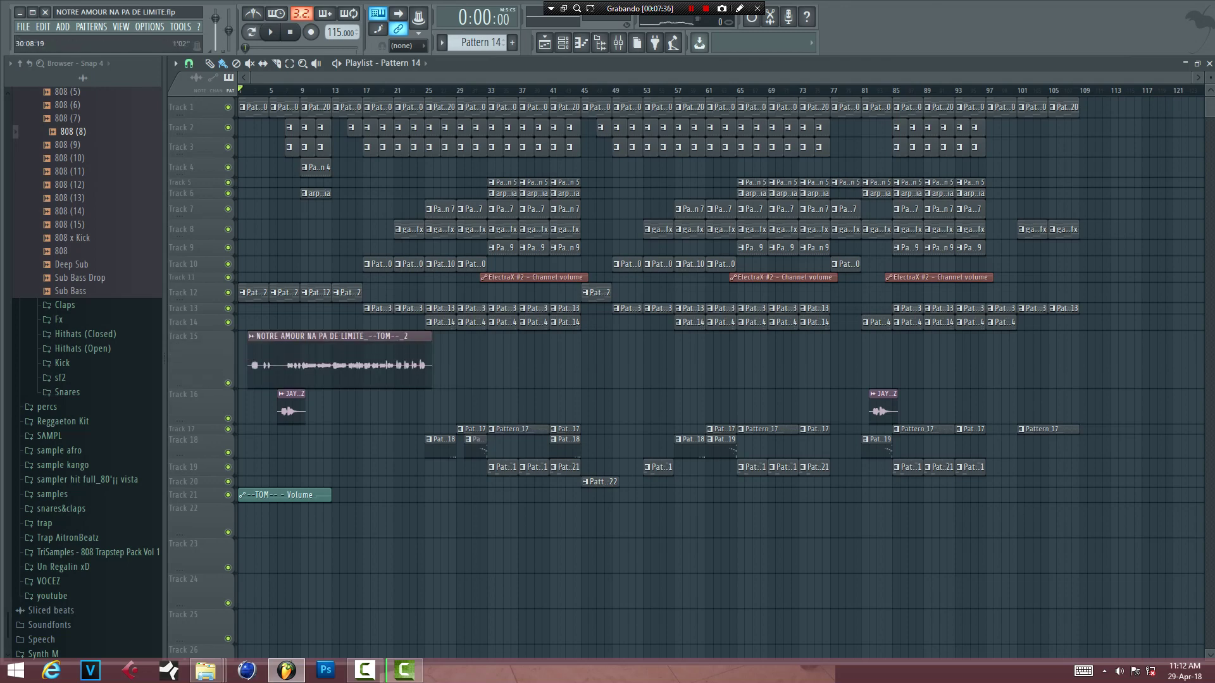
- Zoom the playlist and restart playback from around bar 23
scroll(467, 360, up, 3)
click(361, 90)
click(270, 32)
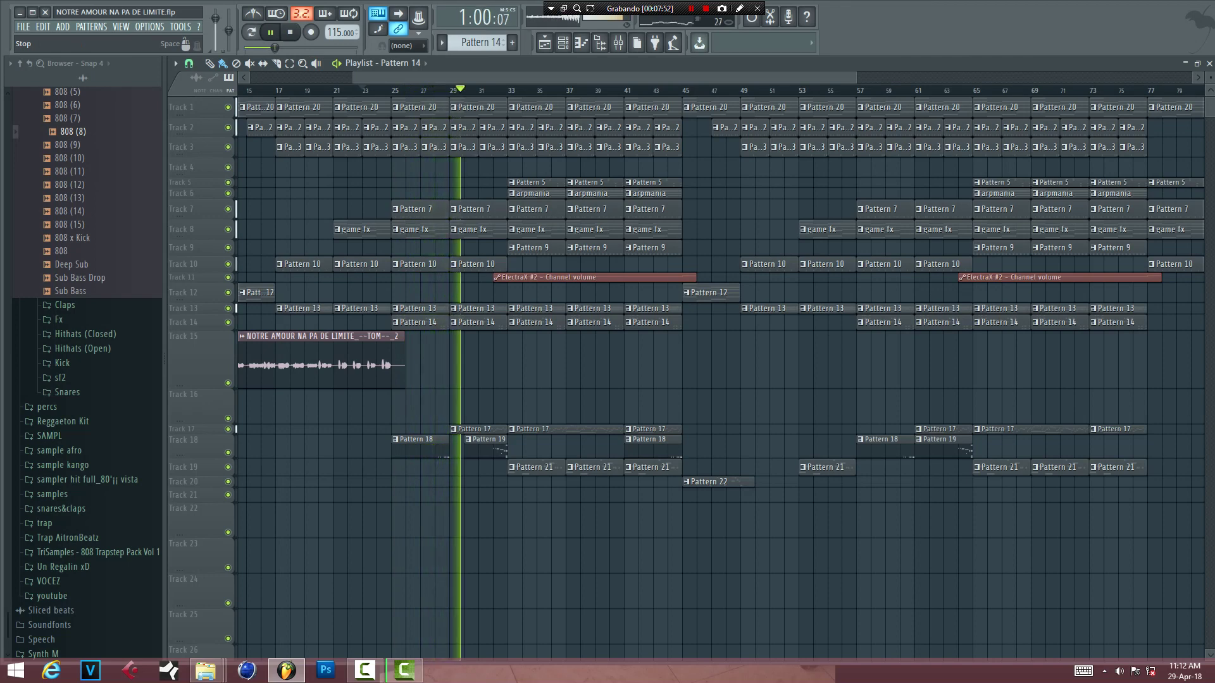
- Stop playback at 0:45, shrink Track 15 to a slim row and zoom out to show bar 1
key(space)
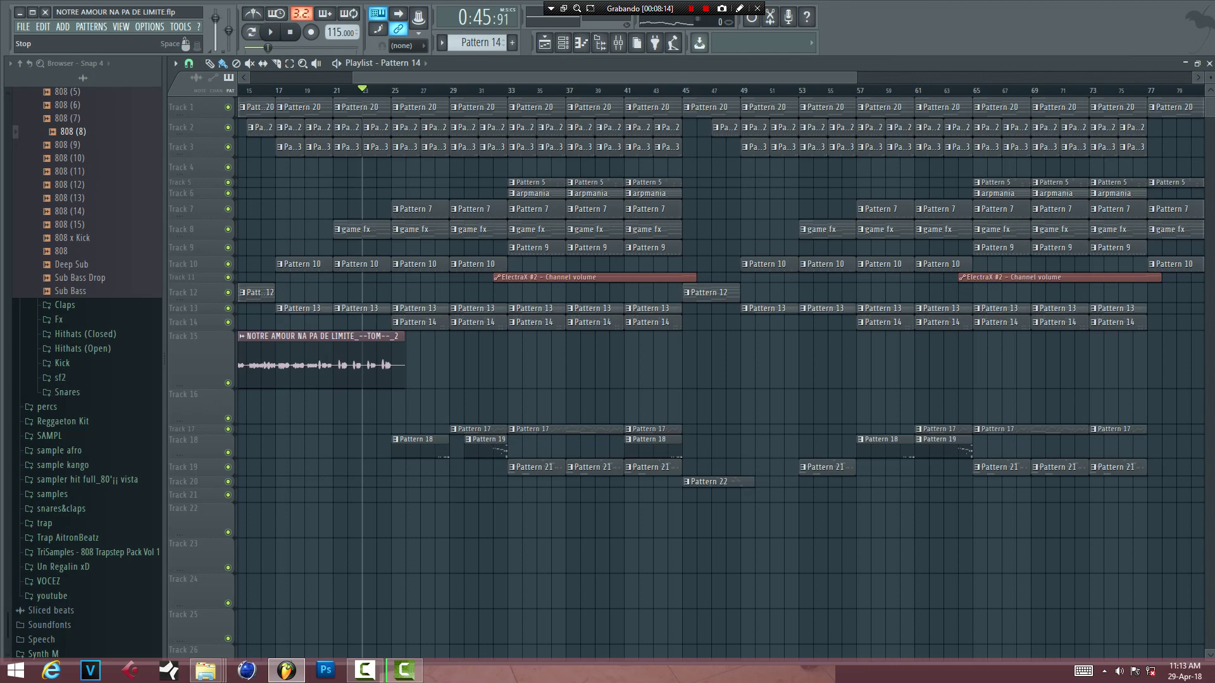
drag(180, 386, 179, 338)
scroll(321, 373, down, 2)
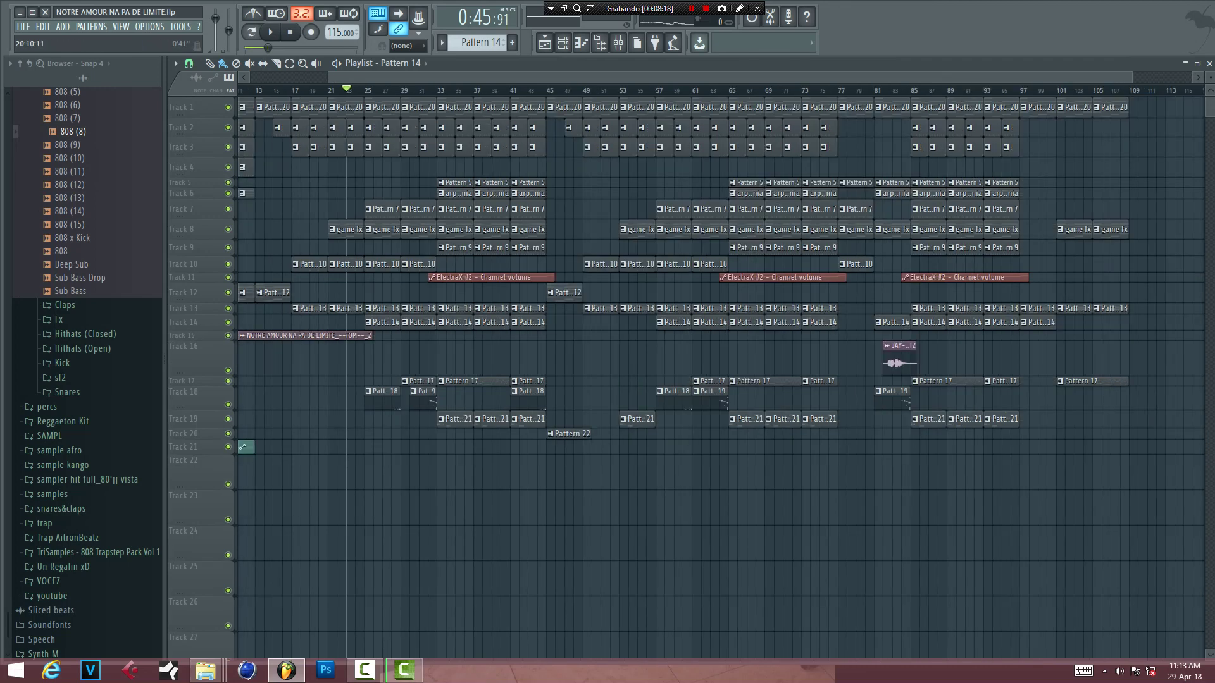
scroll(322, 341, down, 1)
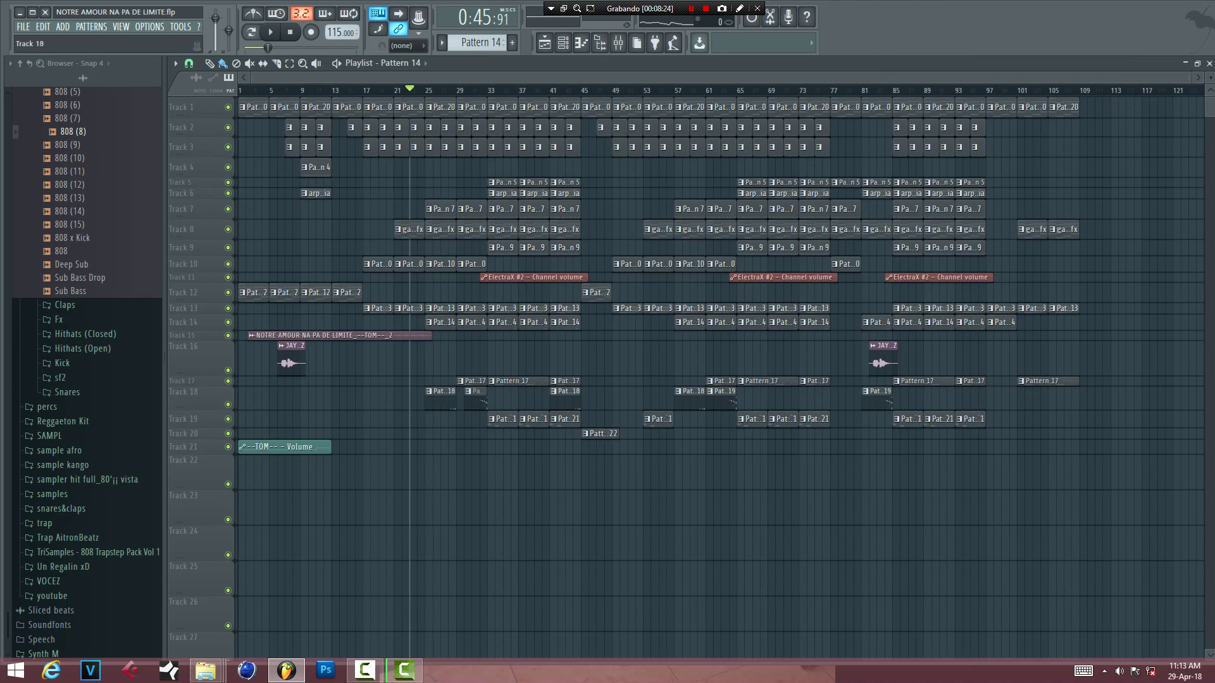
- Resize Tracks 18, 14, 13 and 17, enlarging Track 17 to reveal its pattern notes
drag(180, 410, 180, 399)
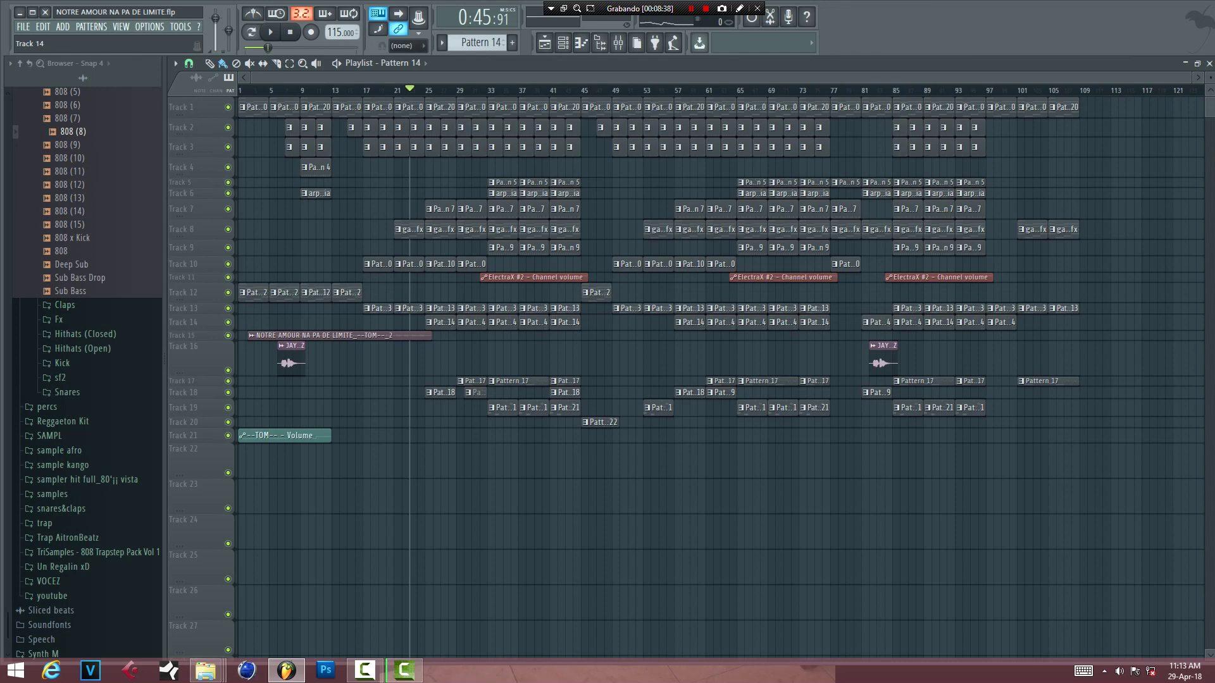
mouse_move(196, 330)
mouse_down()
mouse_move(196, 373)
mouse_move(197, 324)
mouse_up()
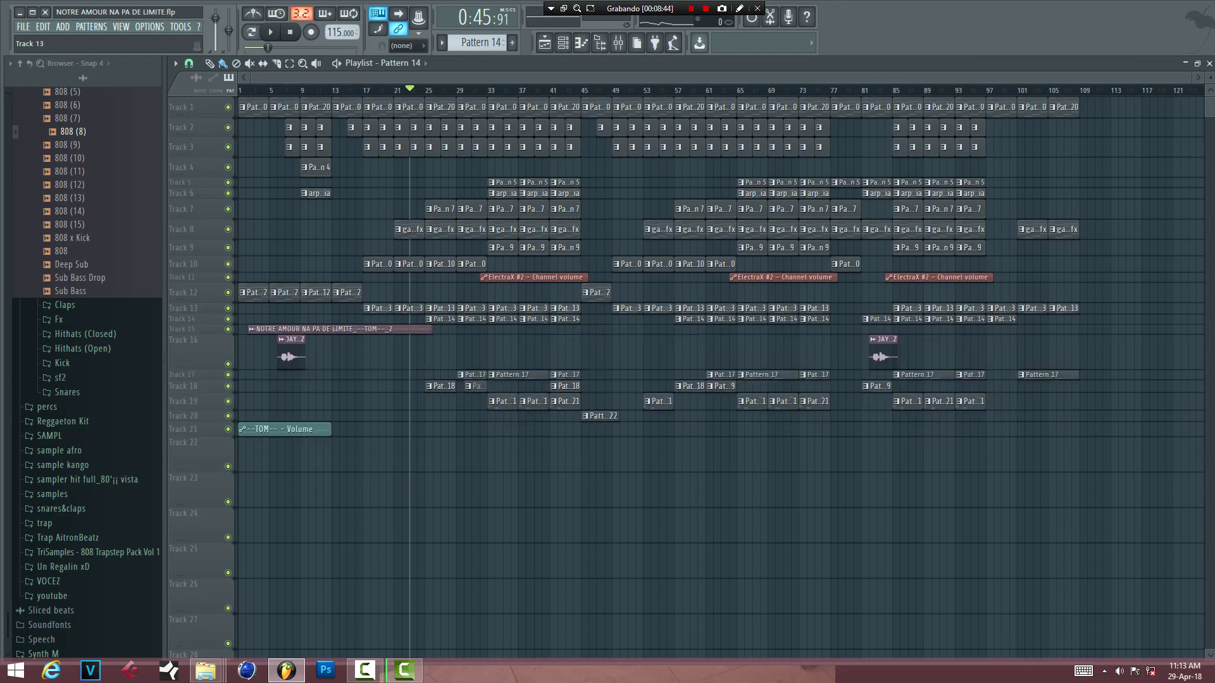
mouse_move(196, 314)
mouse_down()
mouse_move(196, 340)
mouse_move(196, 312)
mouse_up()
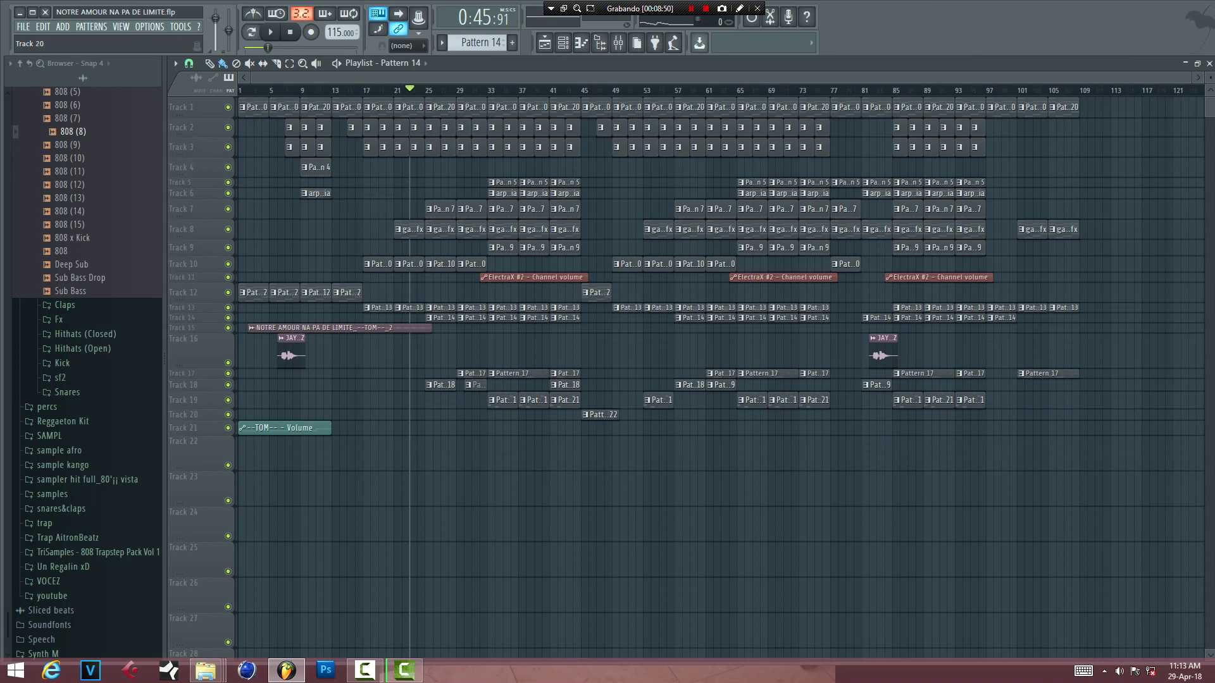
drag(196, 379, 196, 437)
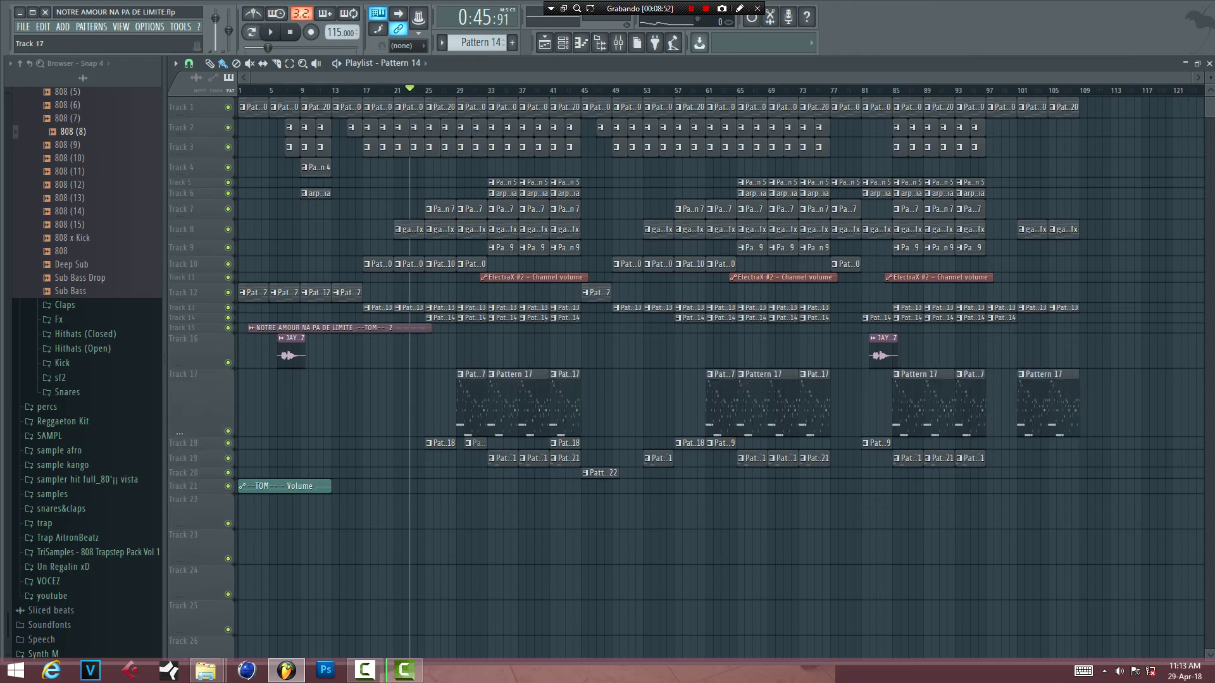
- Play Pattern 17 alone in PAT mode and bring up the mixer with F9
click(532, 374)
click(252, 32)
key(space)
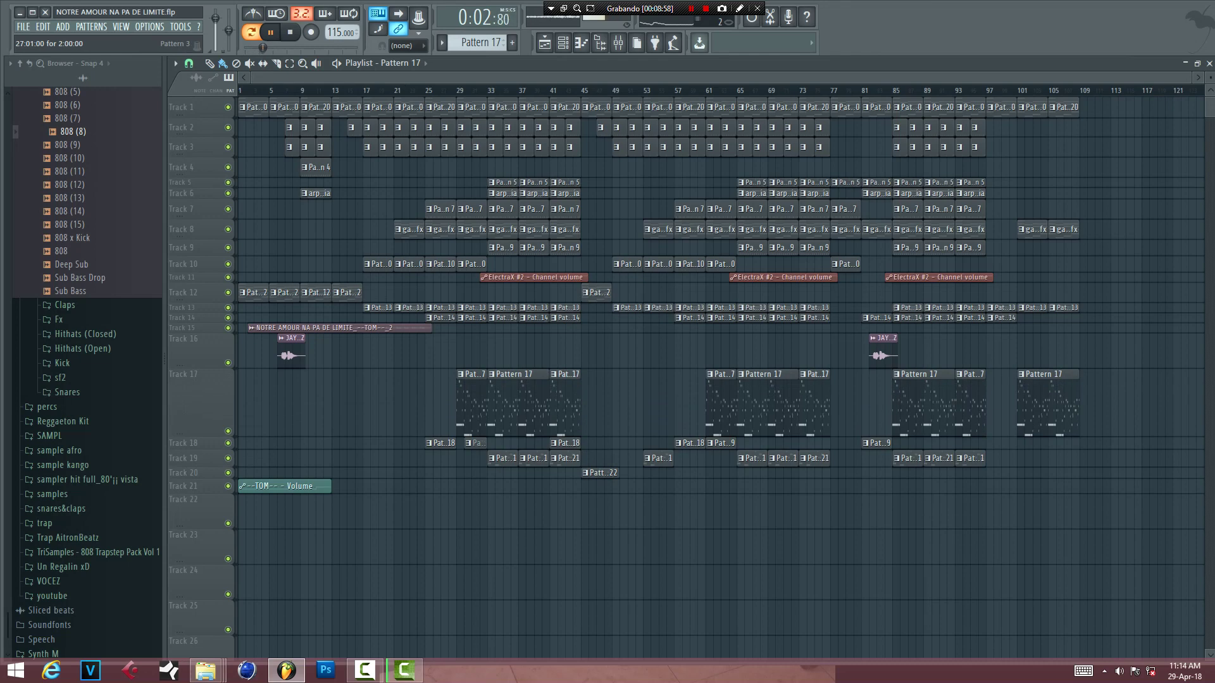
key(F9)
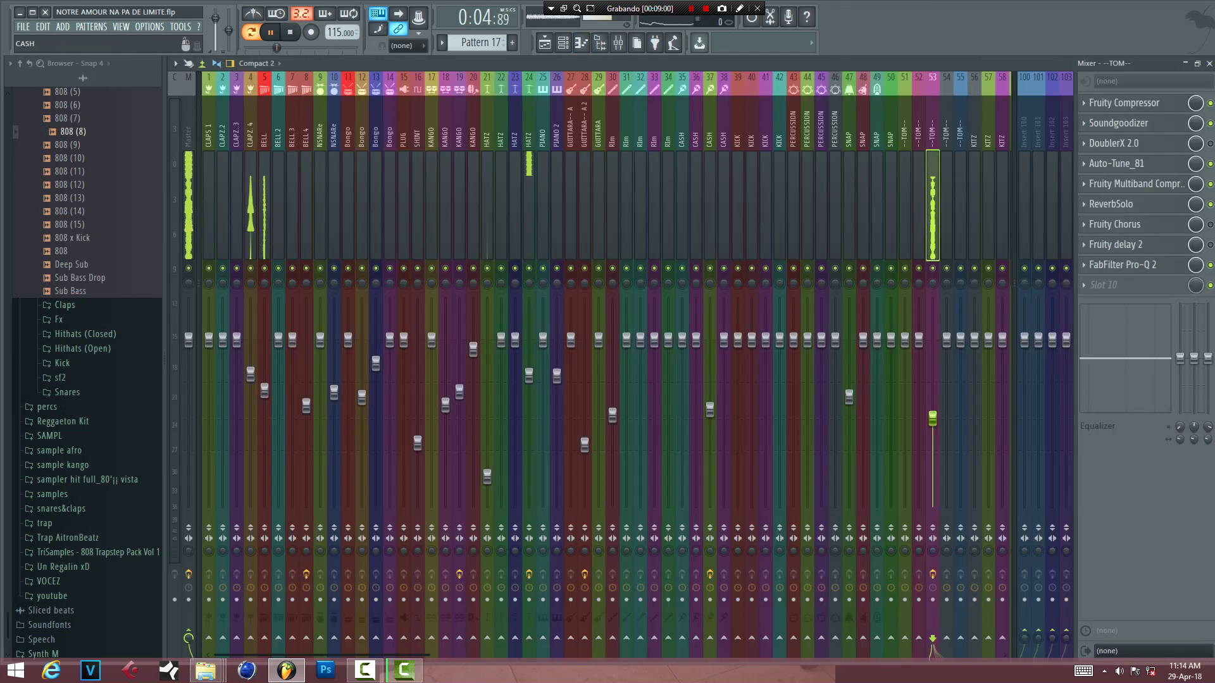
- Select the HATZ mixer track, return Track 17 to normal height and stop playback
click(529, 209)
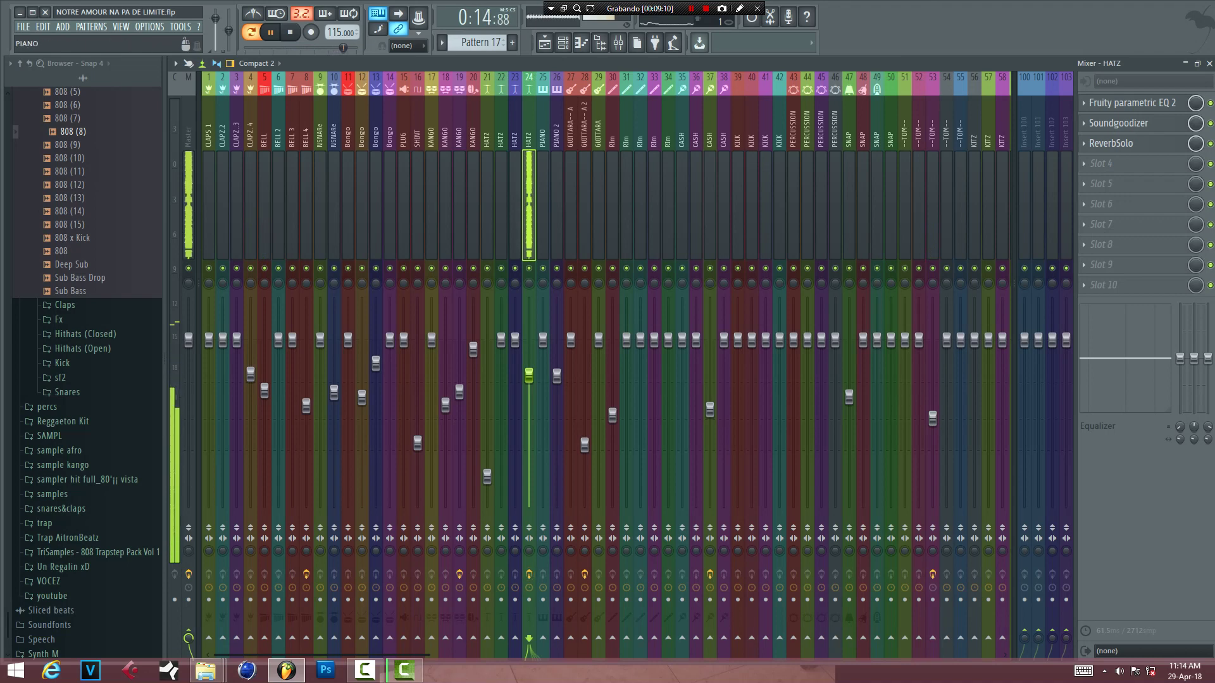
click(544, 42)
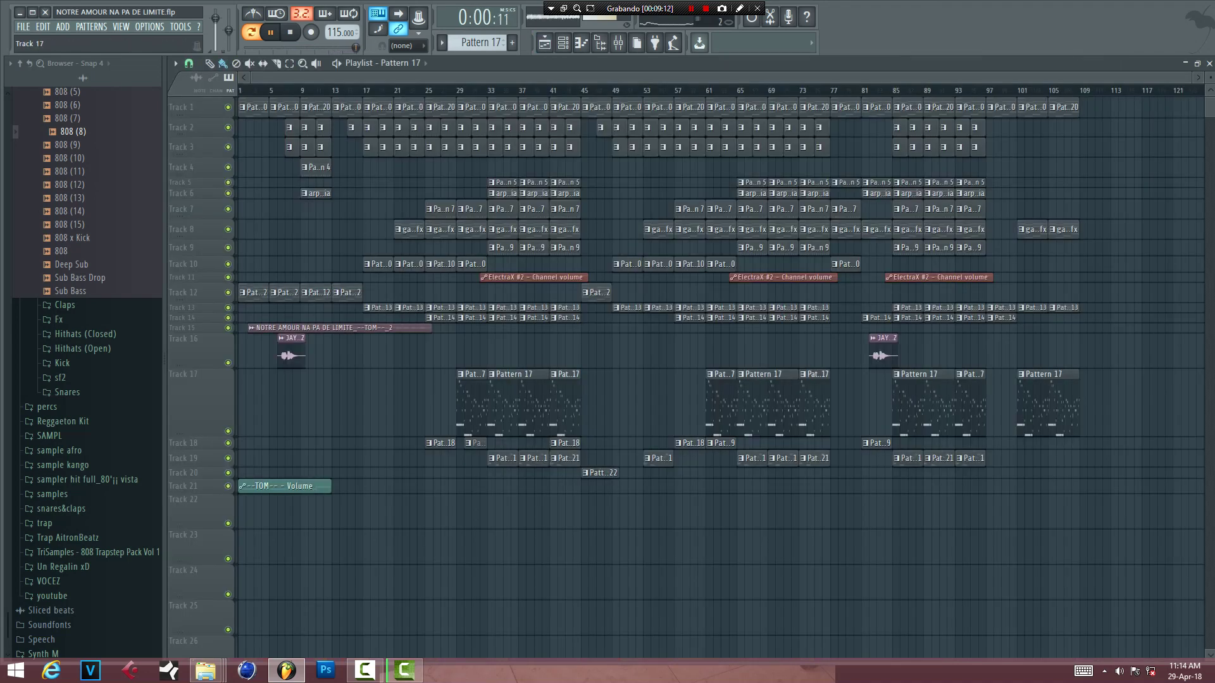
drag(180, 436, 179, 390)
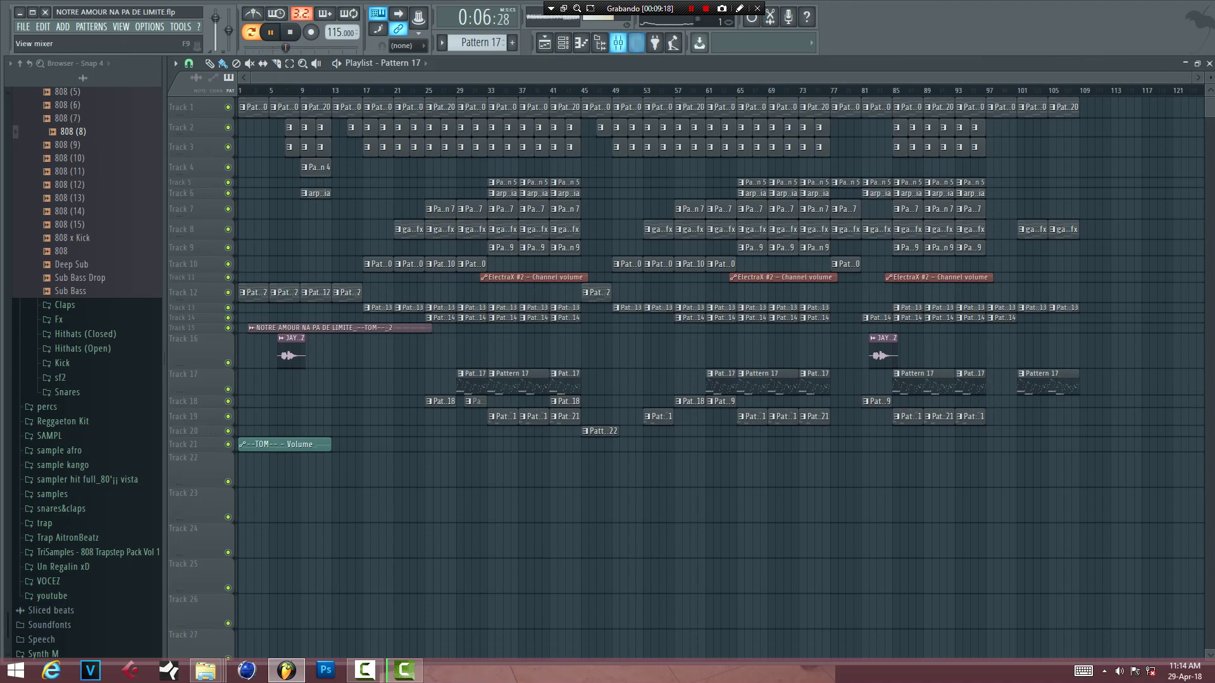
click(618, 42)
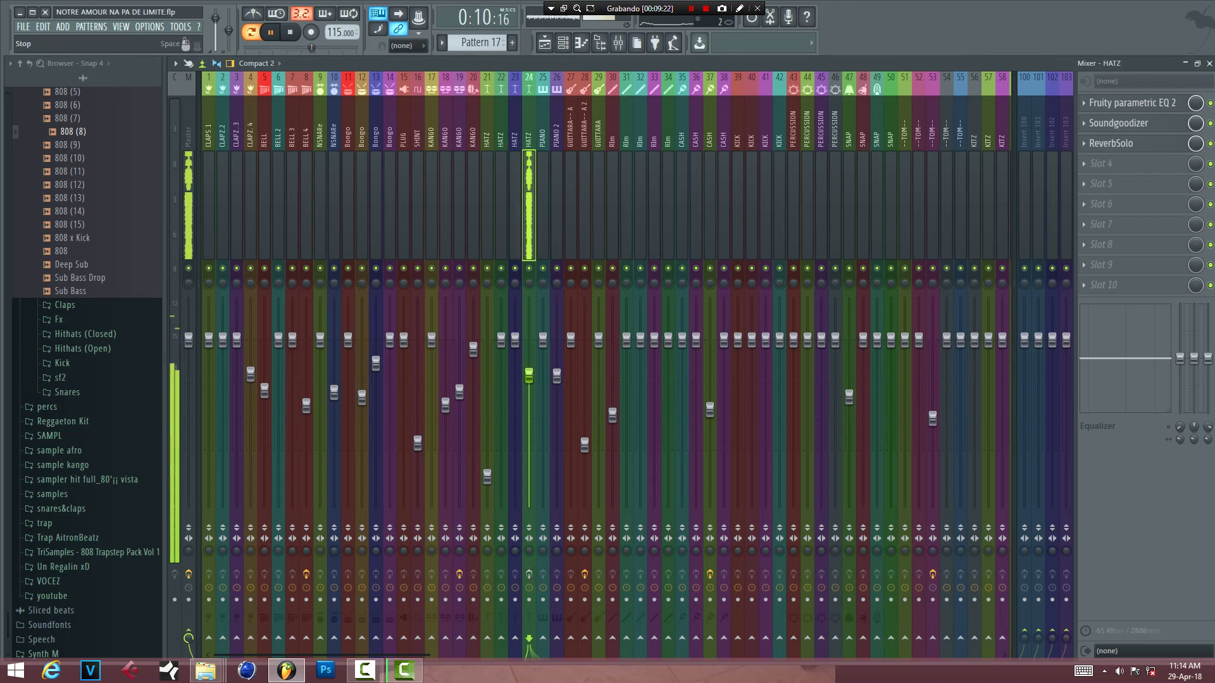
key(space)
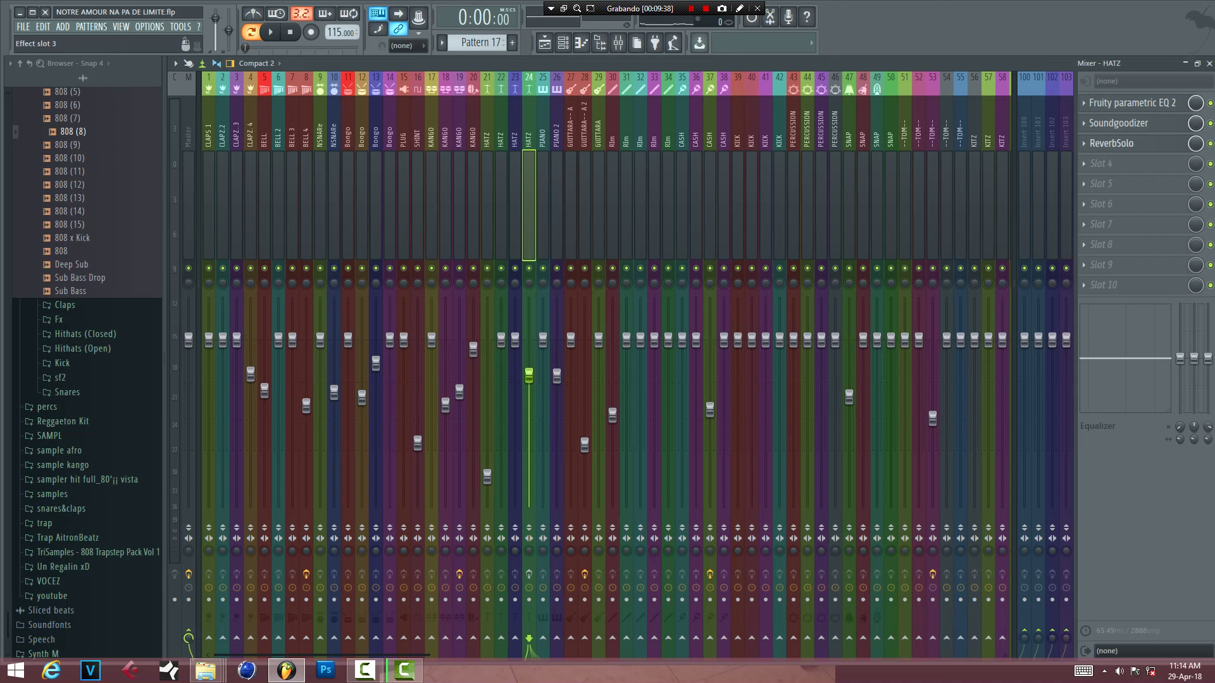
- Open HATZ's ReverbSolo, move it aside, enable the track's effects, close it and restart playback
click(1112, 144)
drag(506, 188, 684, 209)
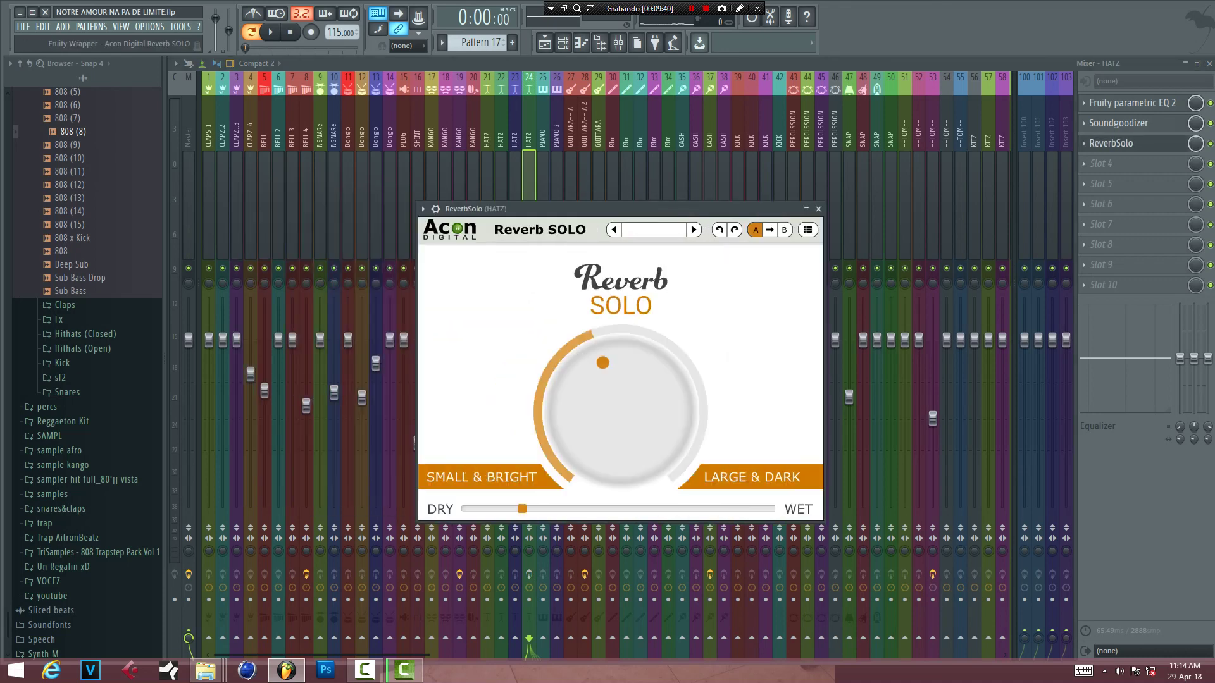
drag(495, 209, 765, 202)
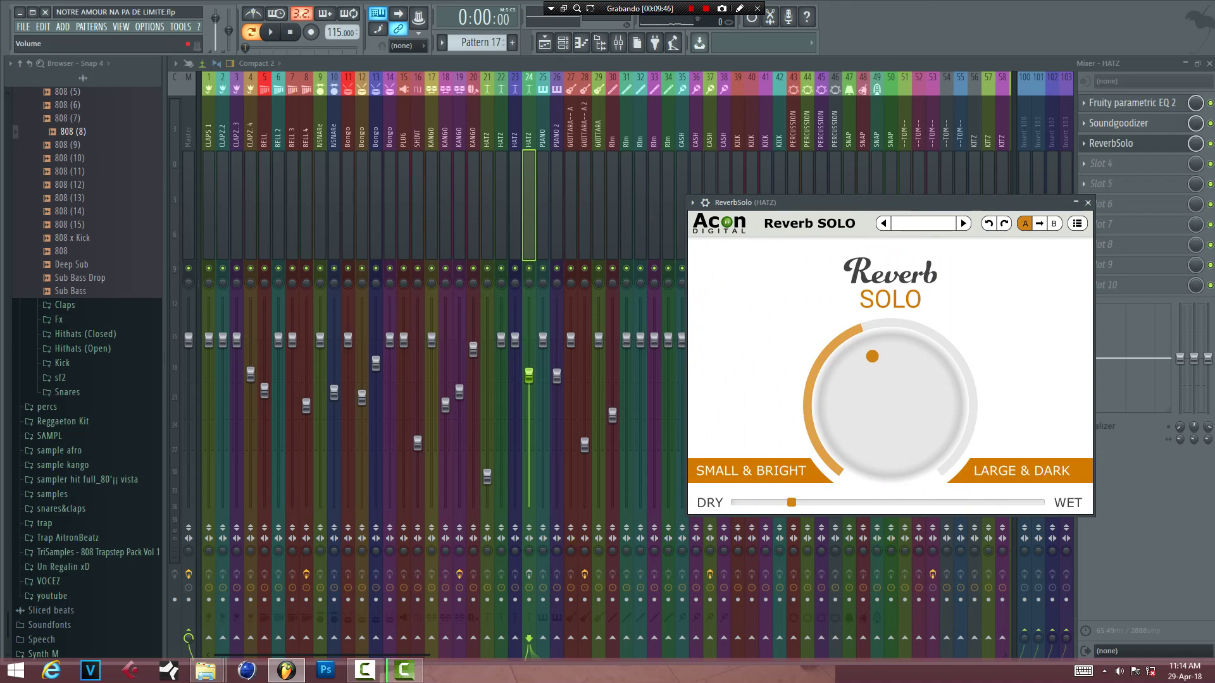
click(529, 575)
click(1088, 202)
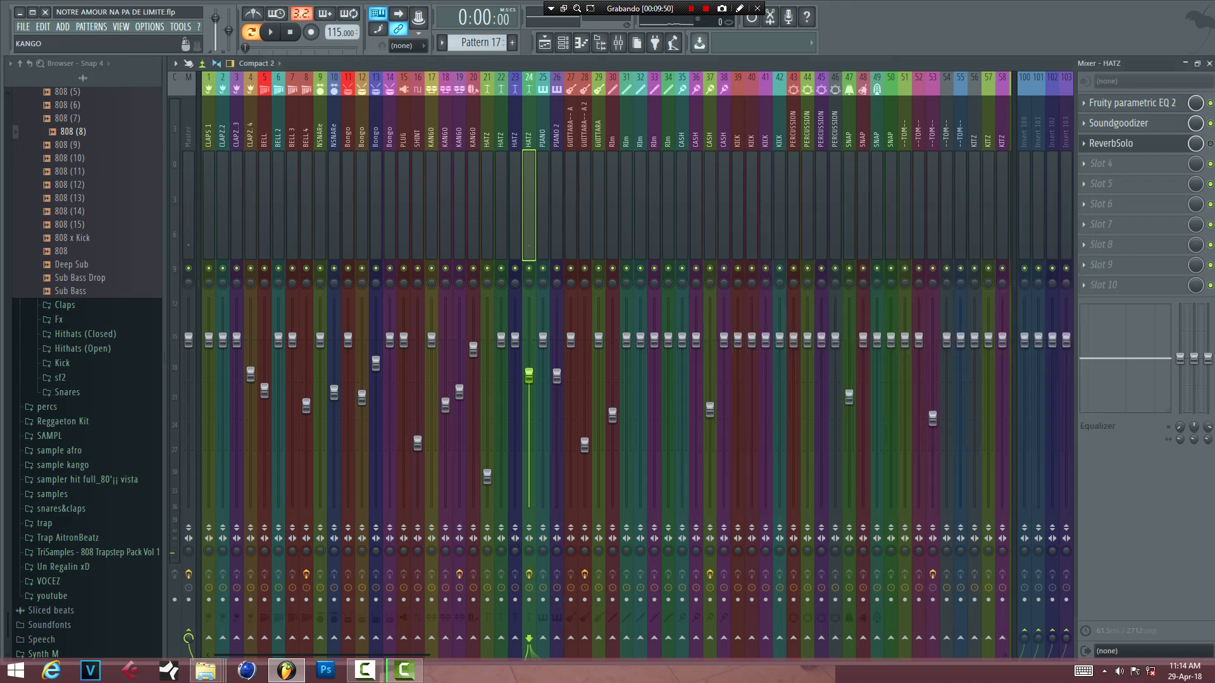
click(270, 31)
- While the beat plays, sweep HATZ ReverbSolo's dry/wet mix and room size, ending nearly dry, then stop
click(1210, 144)
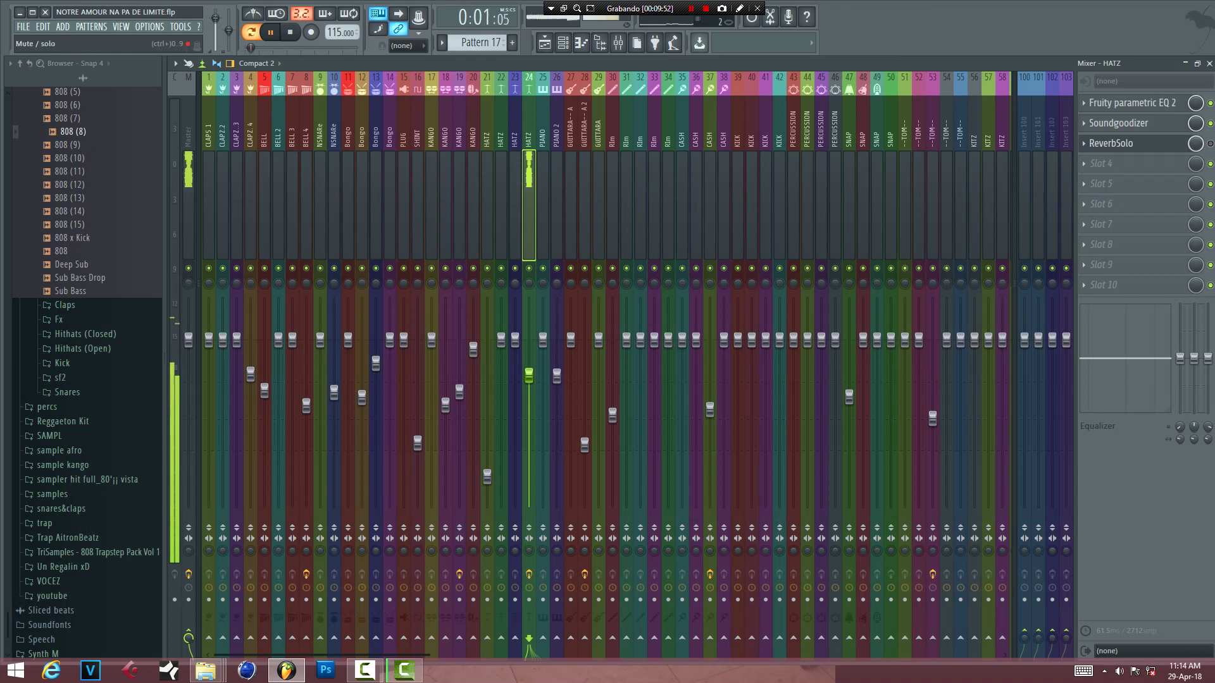
click(1111, 144)
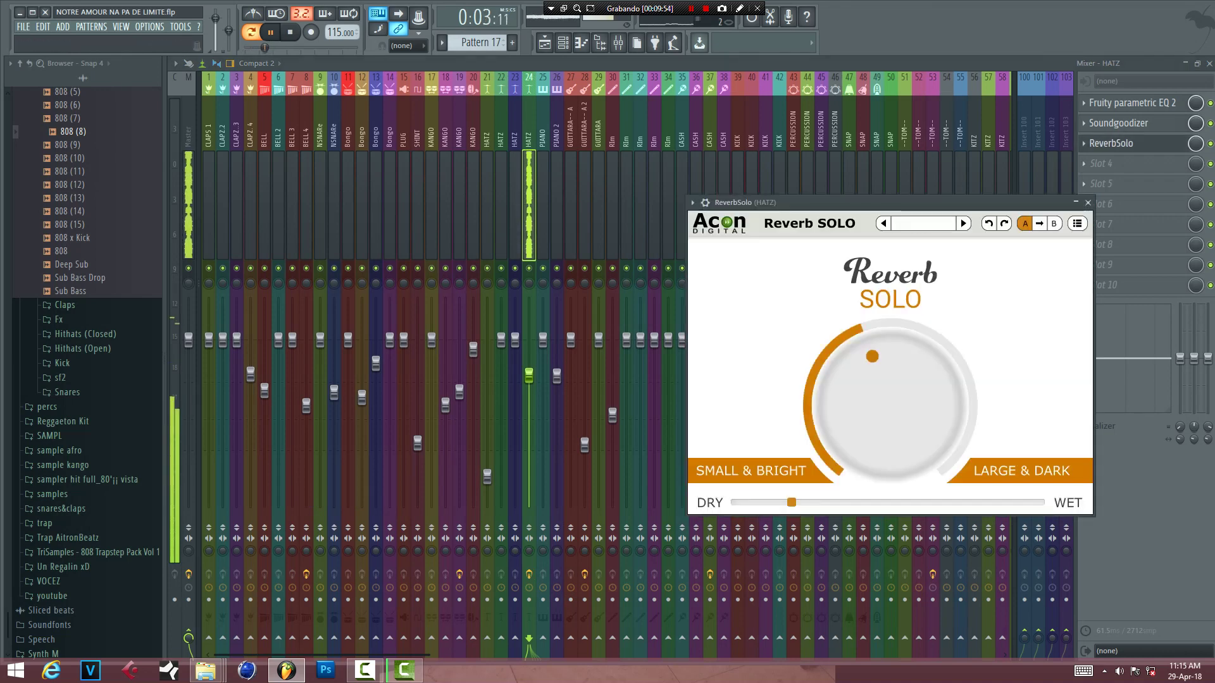
drag(791, 502, 881, 502)
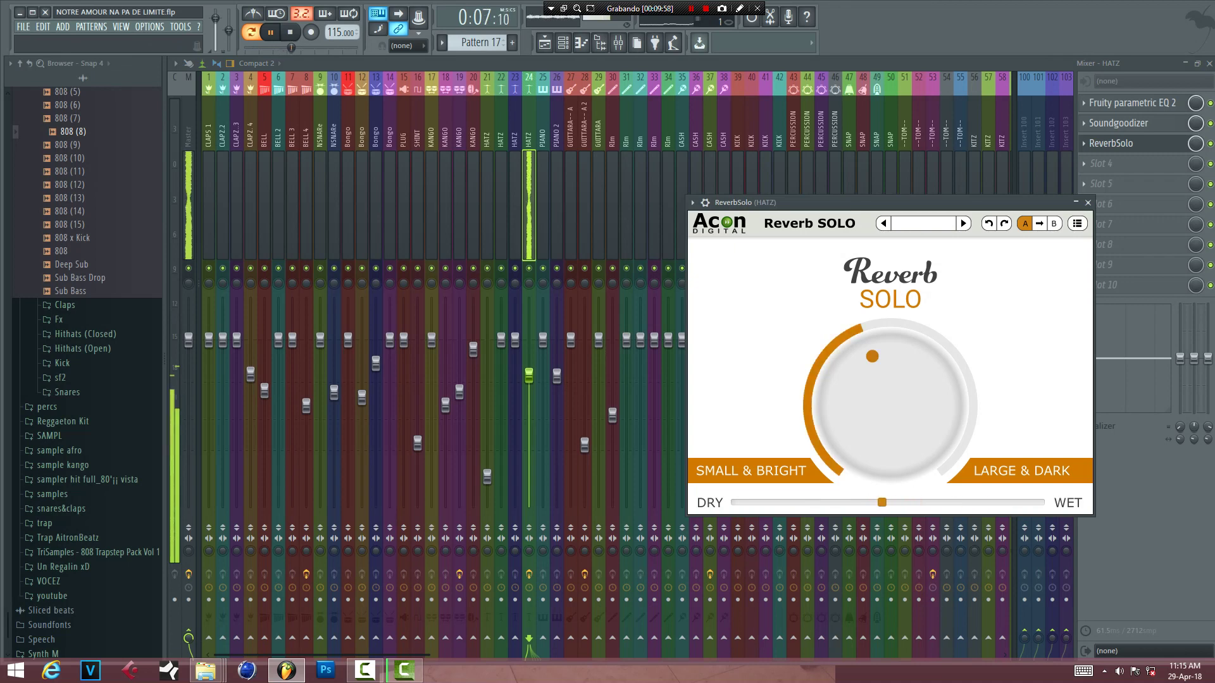
drag(872, 356, 921, 448)
drag(882, 503, 792, 503)
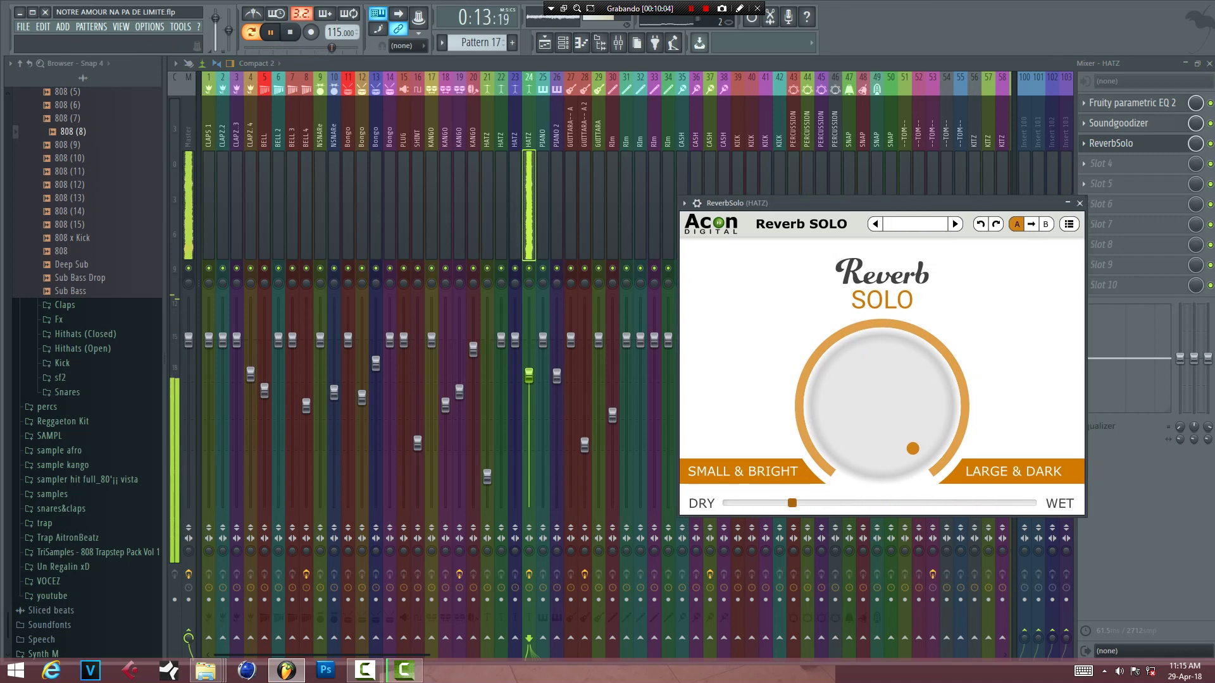
drag(912, 449, 876, 353)
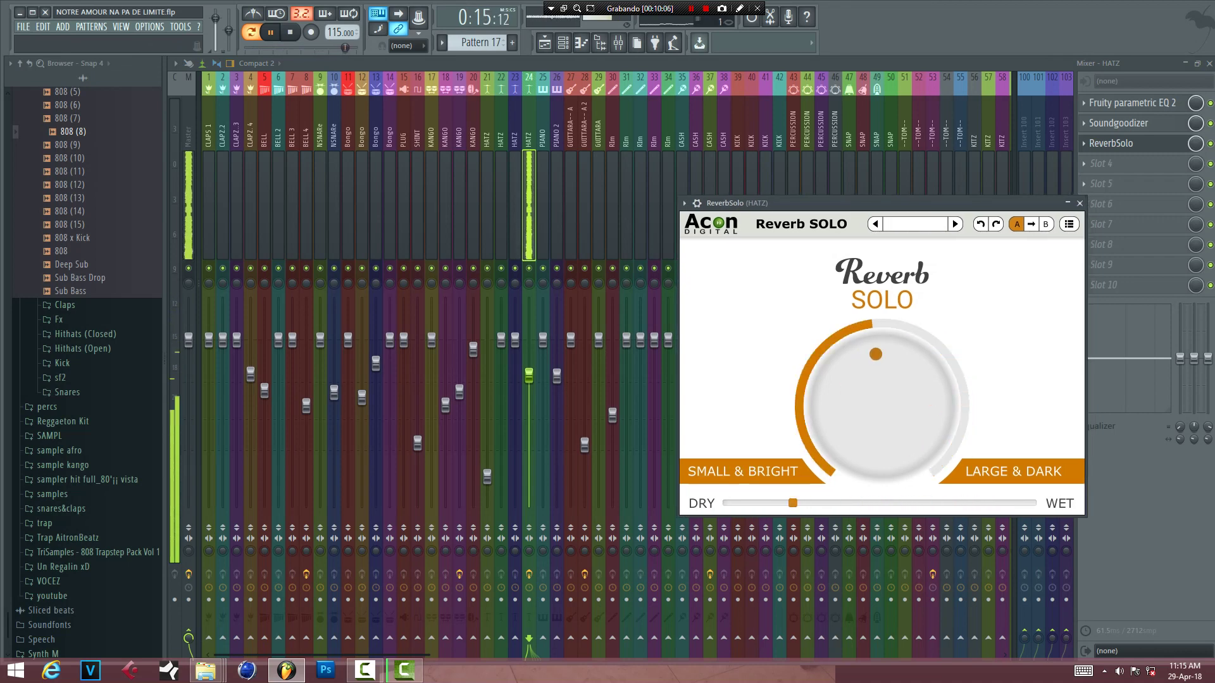
drag(793, 503, 780, 503)
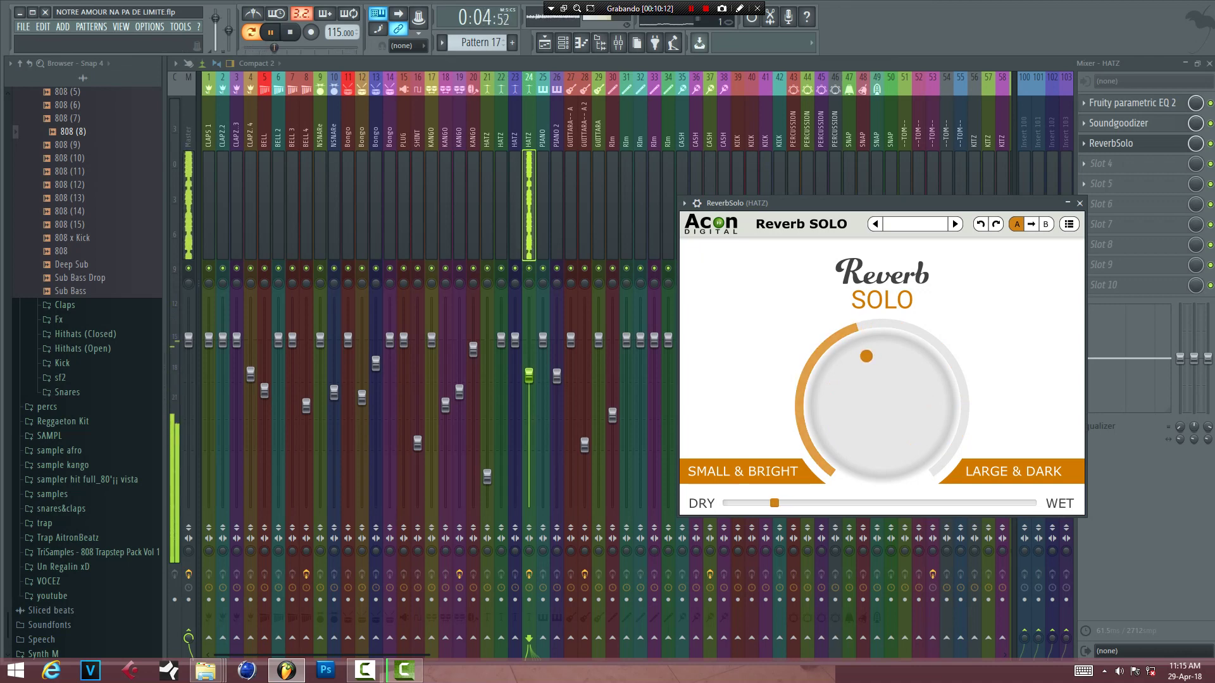
key(space)
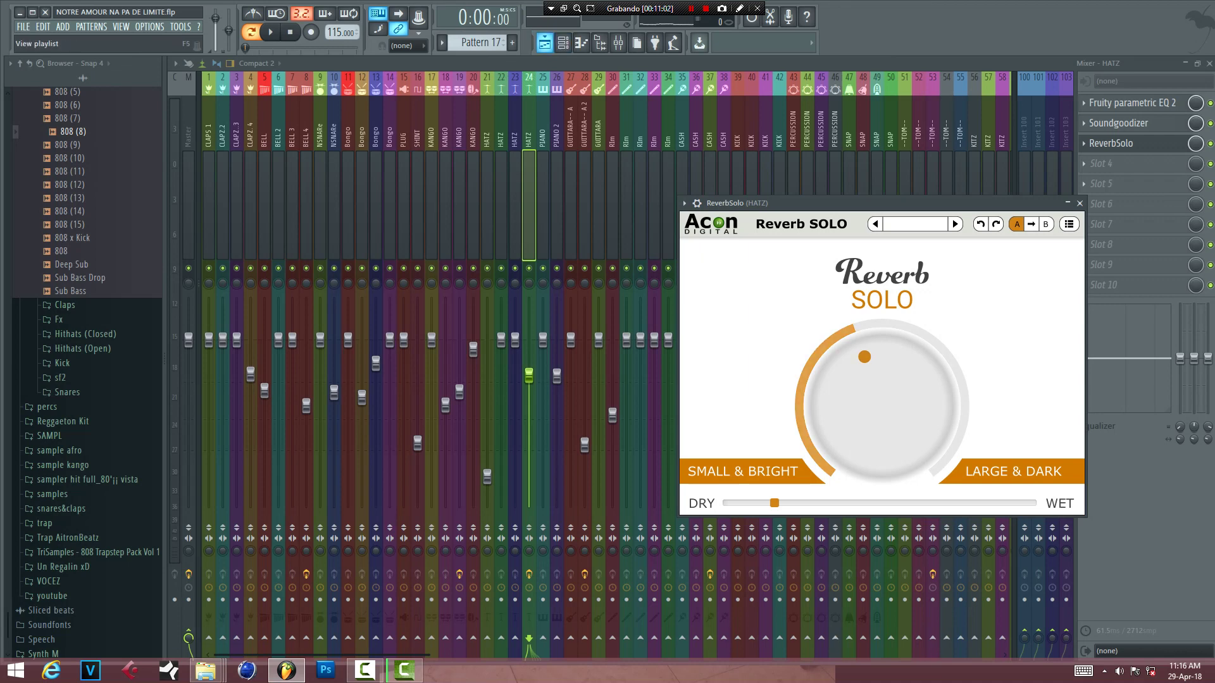
- Return to the playlist, shorten Track 17 slightly and mute Track 15's NOTRE AMOUR clip
click(544, 42)
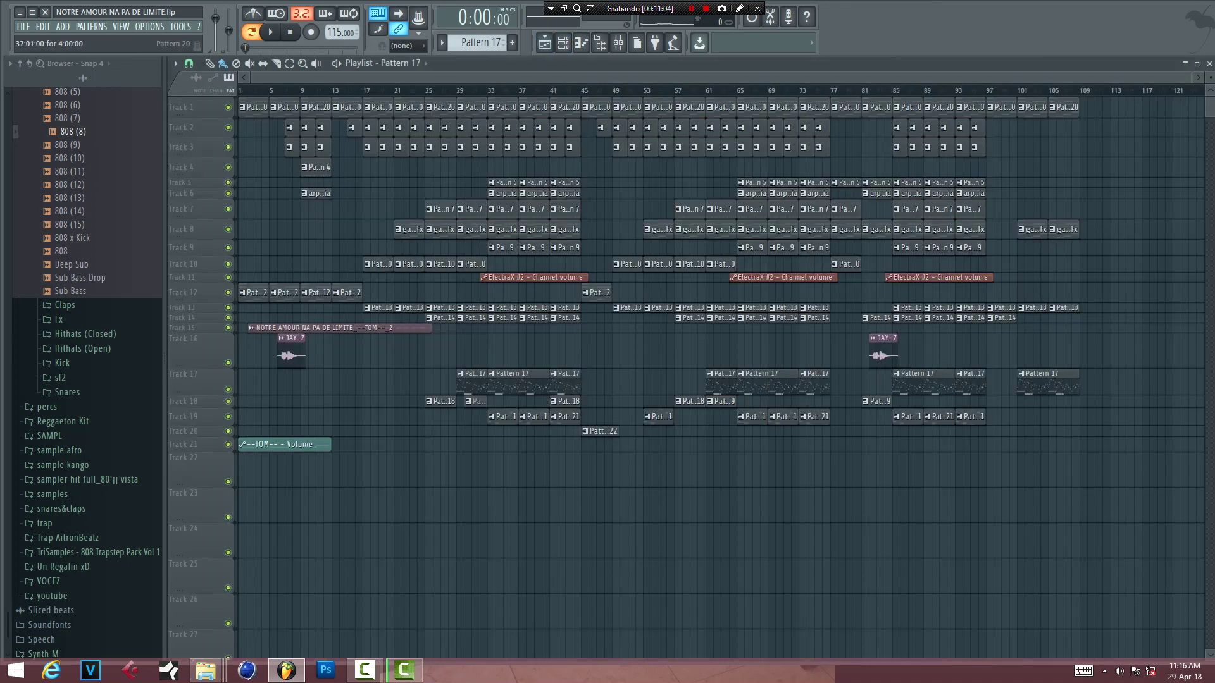
drag(180, 393, 190, 390)
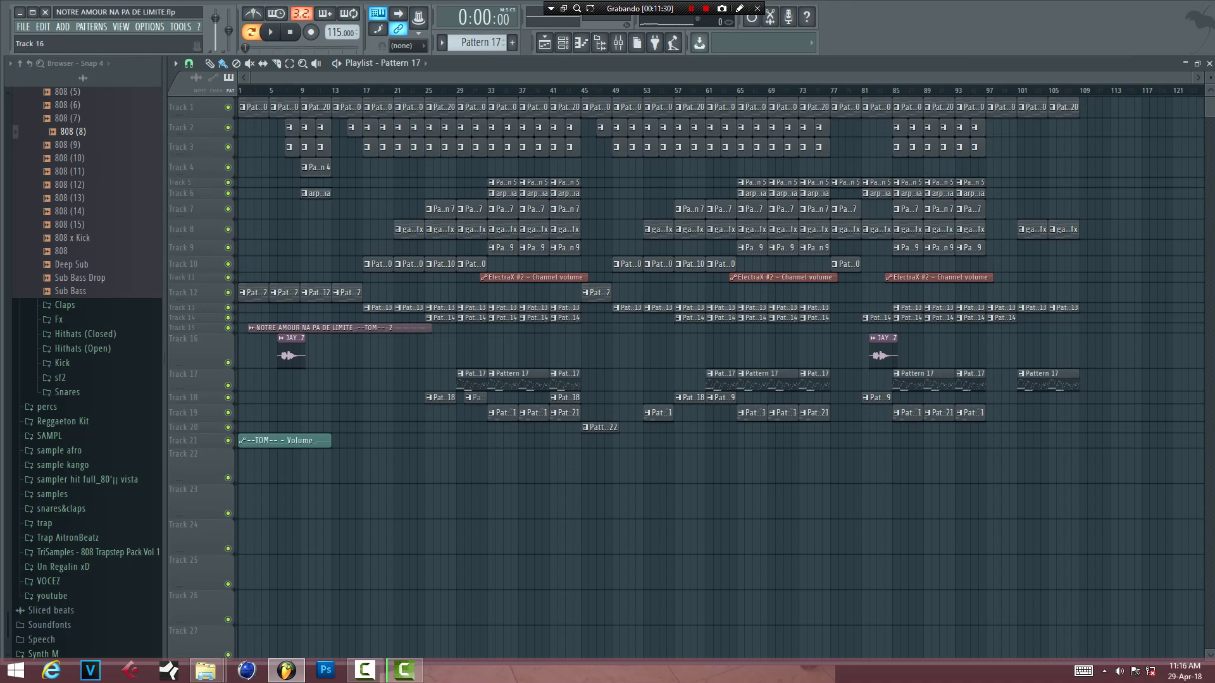
click(228, 328)
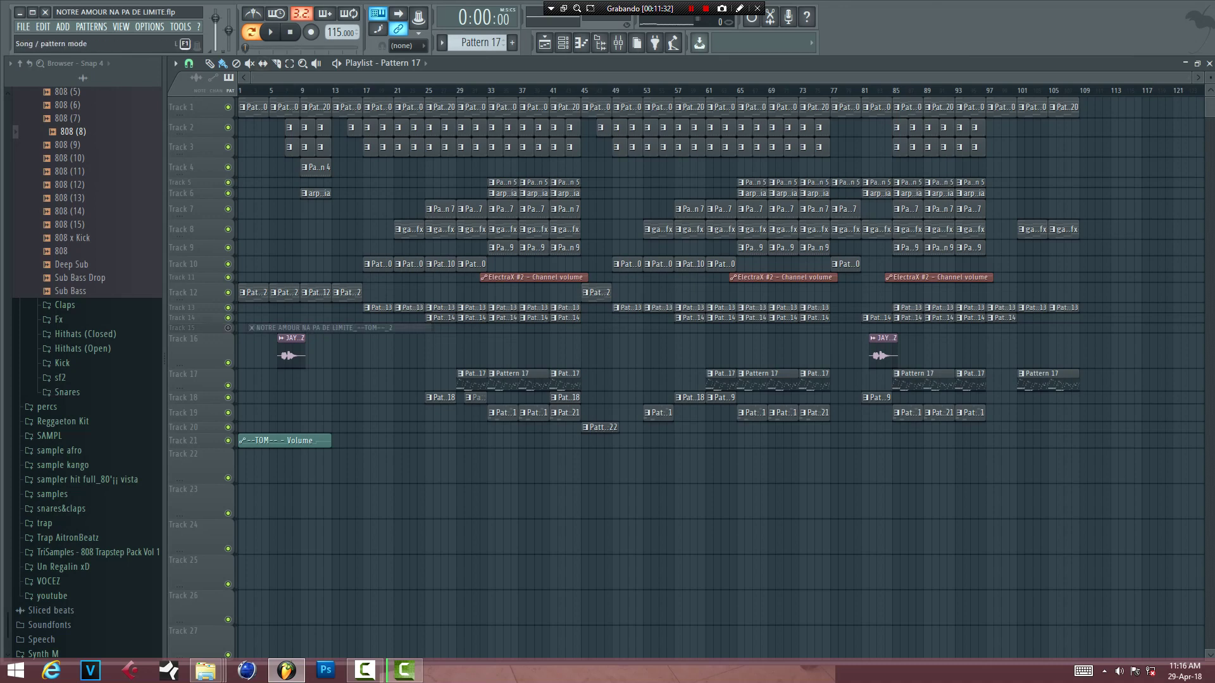
- Play the song from the start and shrink the rows of Tracks 17, 16, 19, 8 and 7
key(space)
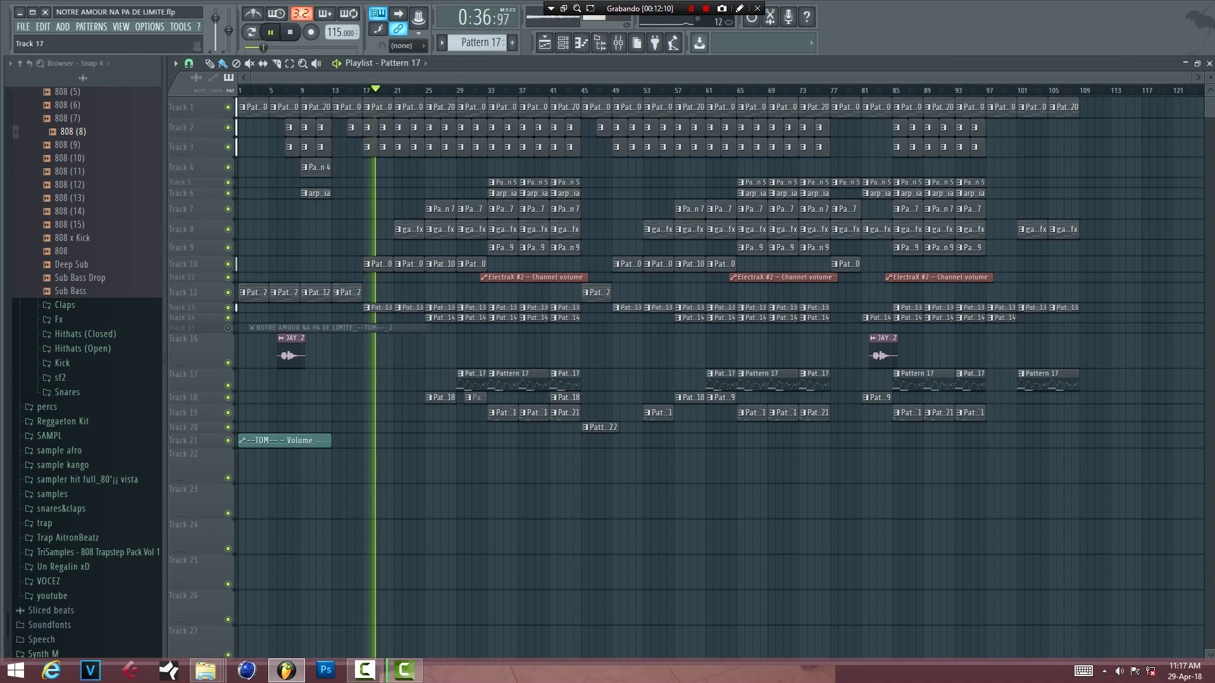
drag(180, 388, 180, 384)
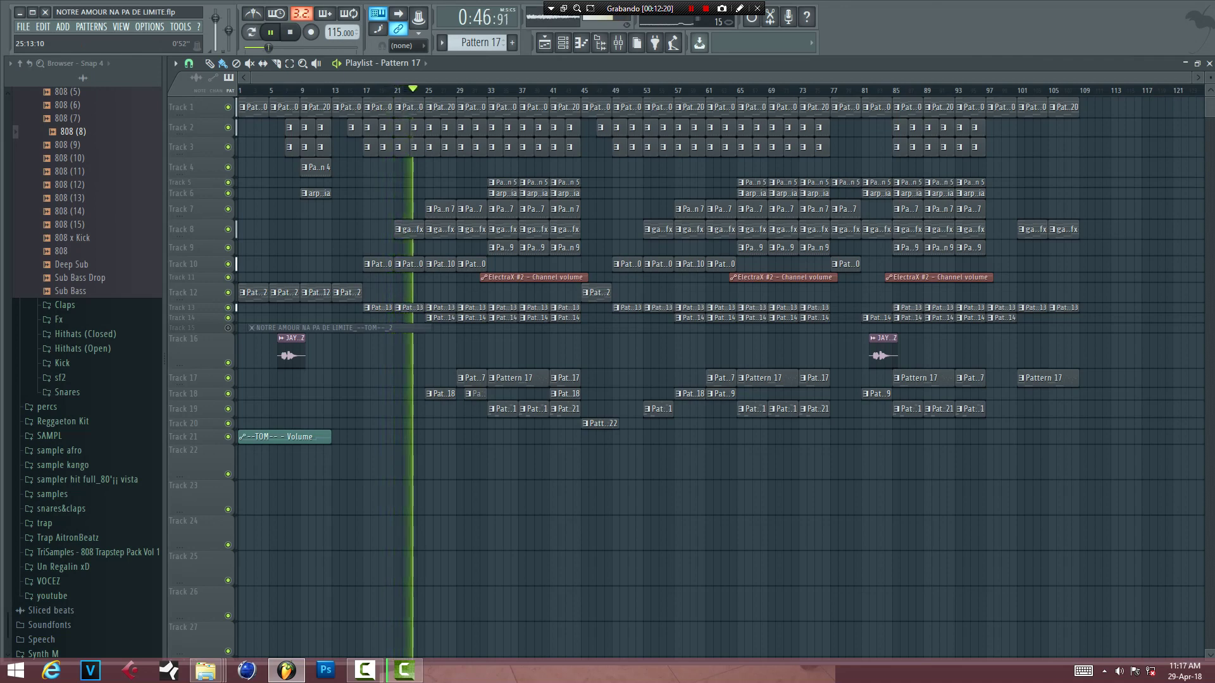
drag(179, 368, 180, 342)
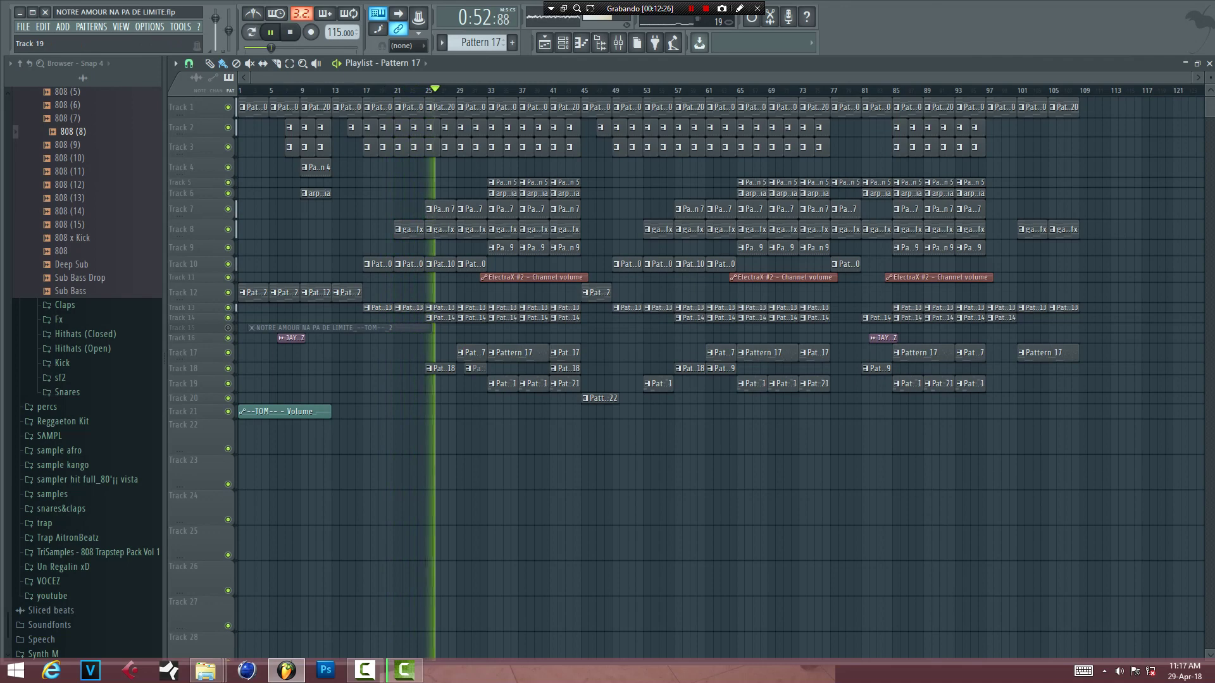
drag(180, 391, 180, 357)
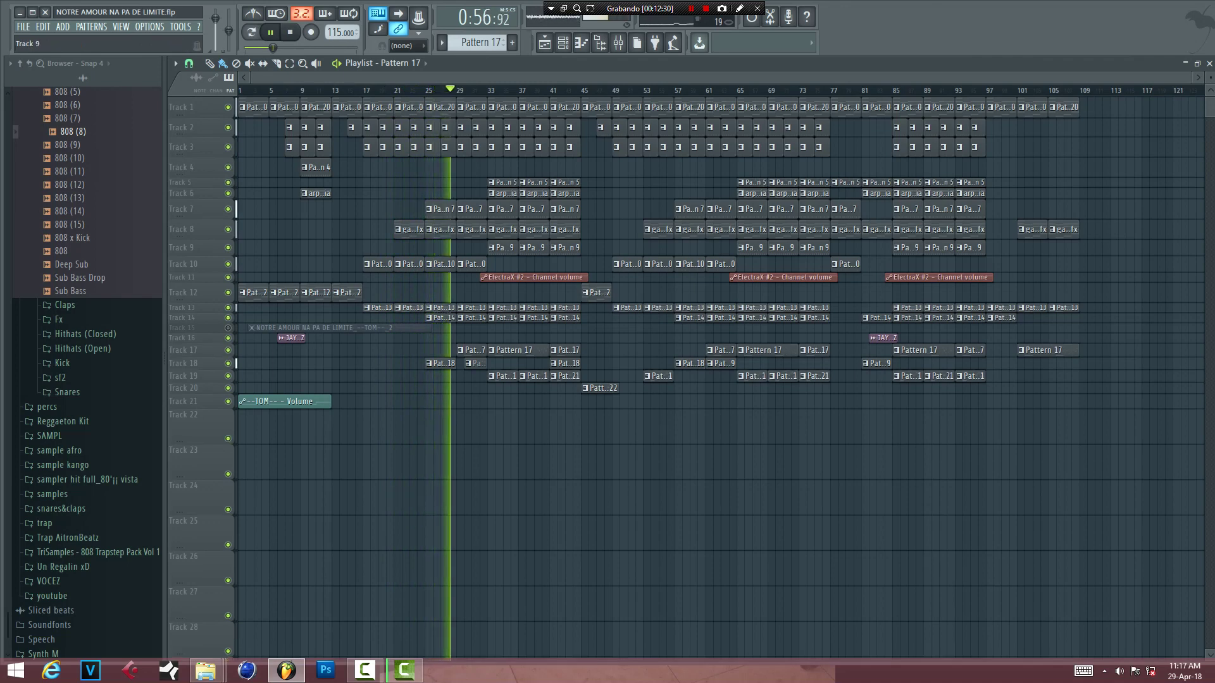
drag(180, 239, 179, 233)
scroll(183, 227, down, 1)
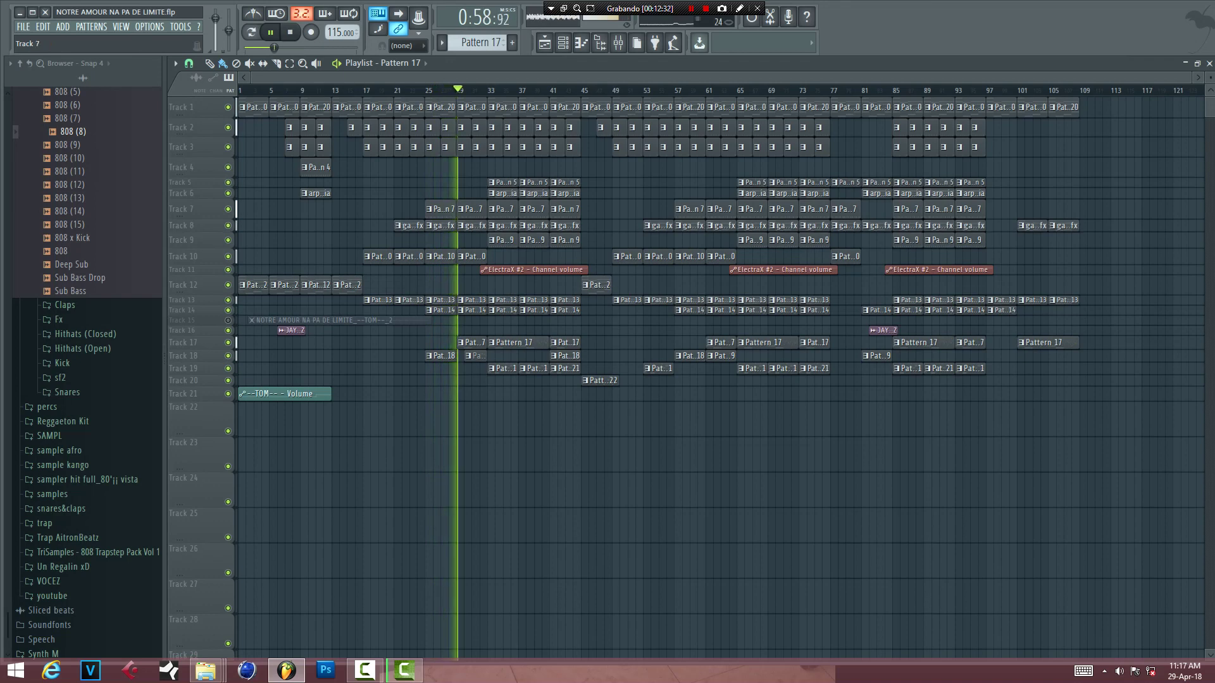
scroll(182, 209, down, 1)
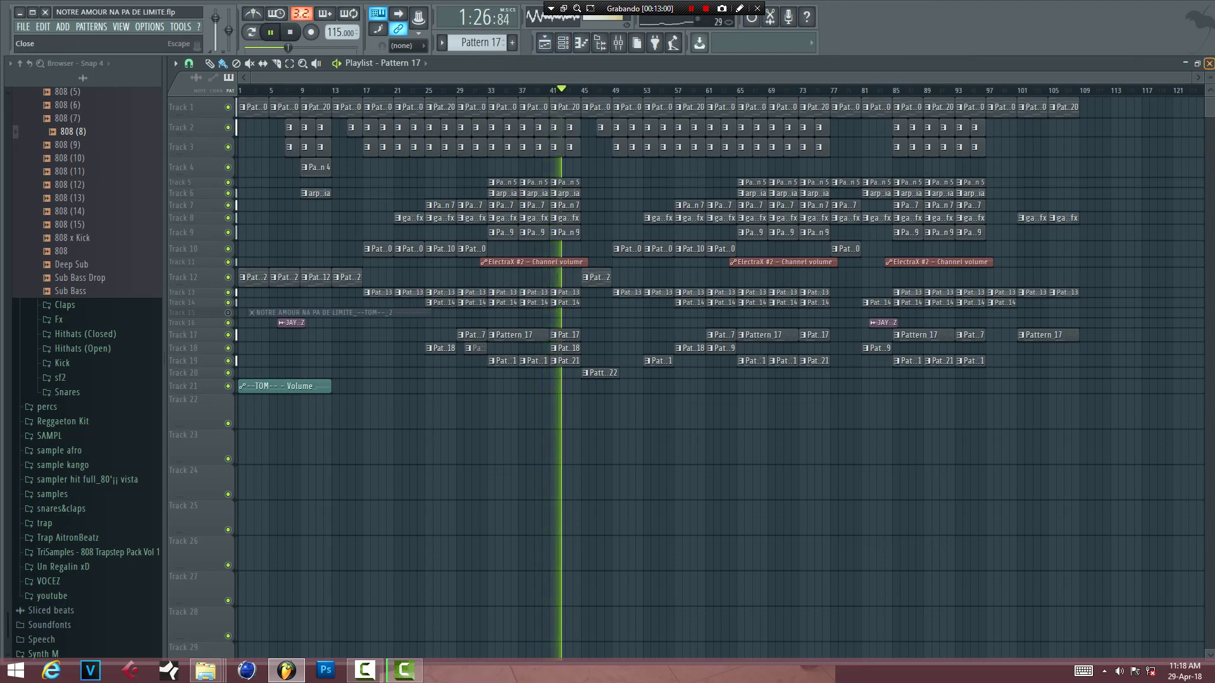
- Close the playlist, mixer and channel rack windows, then move and close the ReverbSolo window
click(1209, 63)
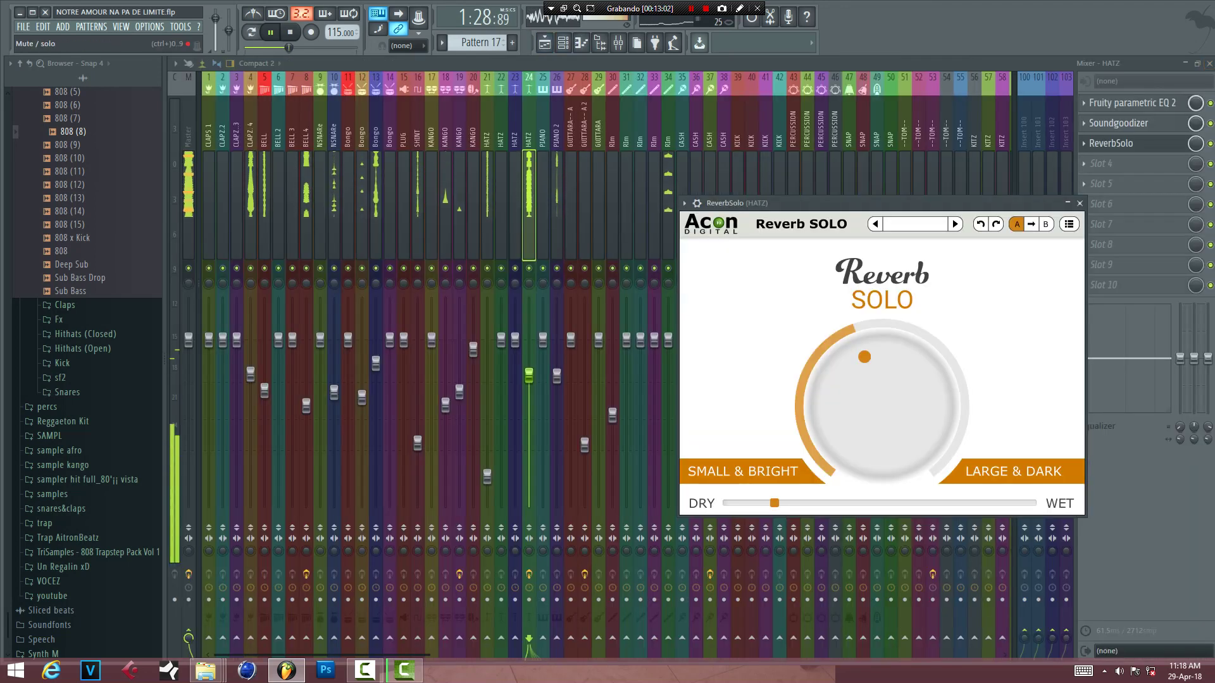
click(1209, 64)
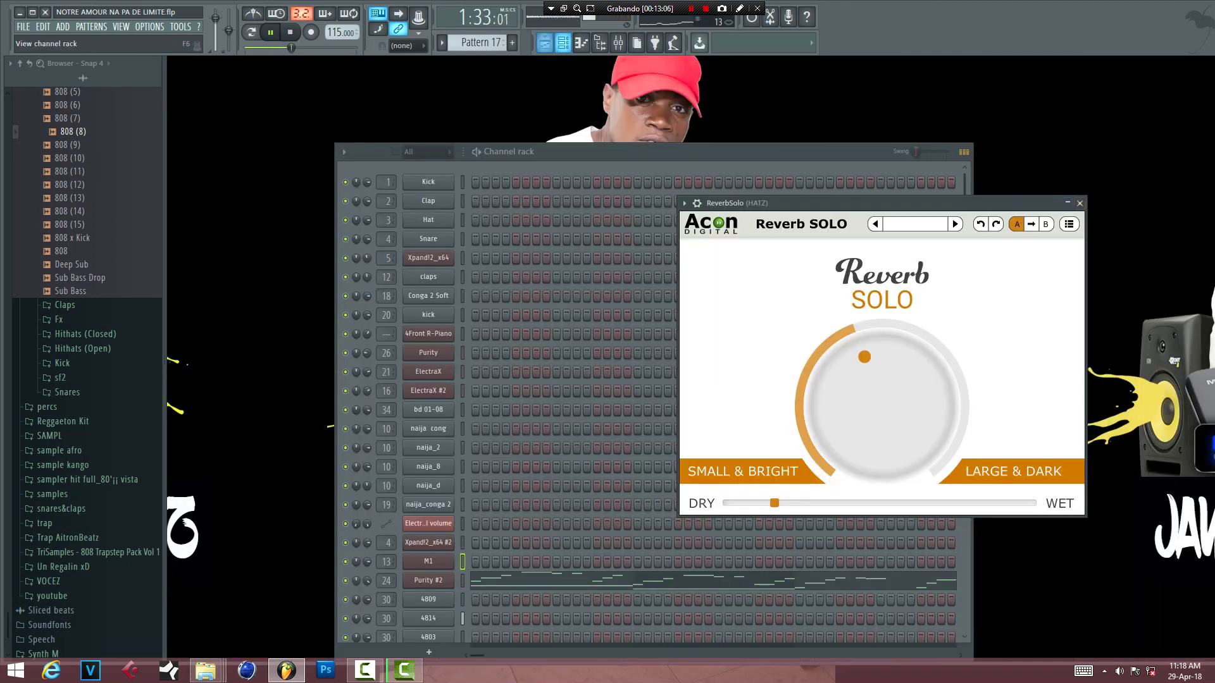
click(563, 43)
click(563, 43)
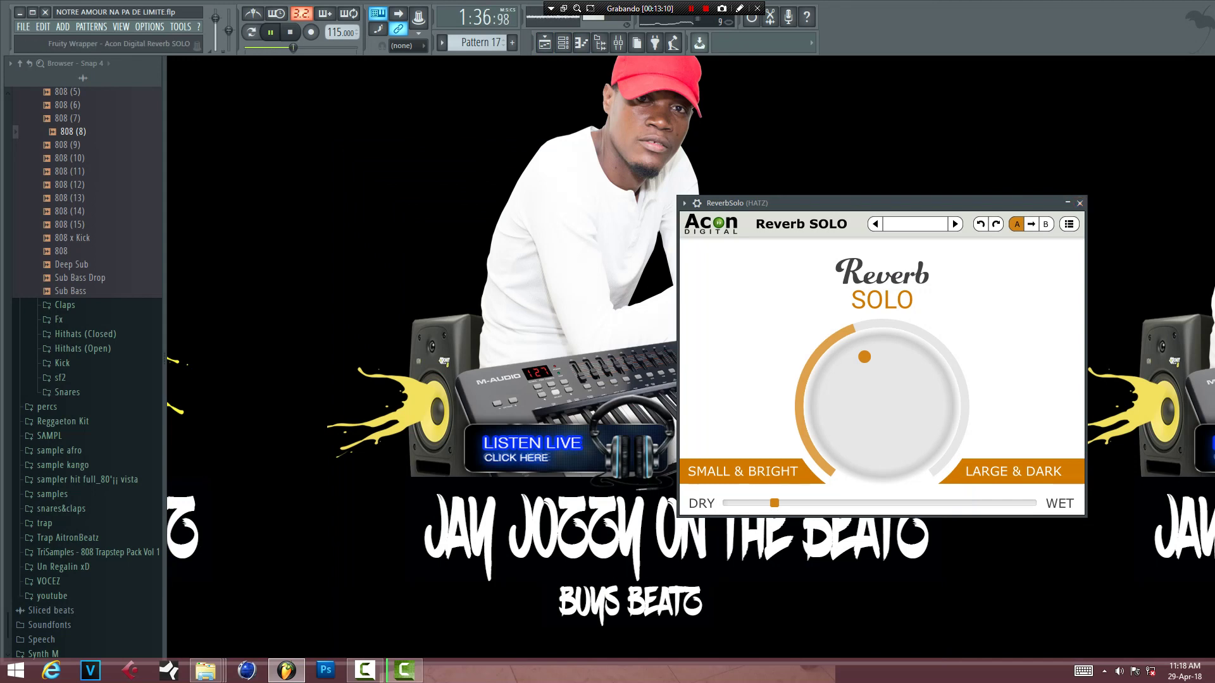
drag(823, 203, 746, 311)
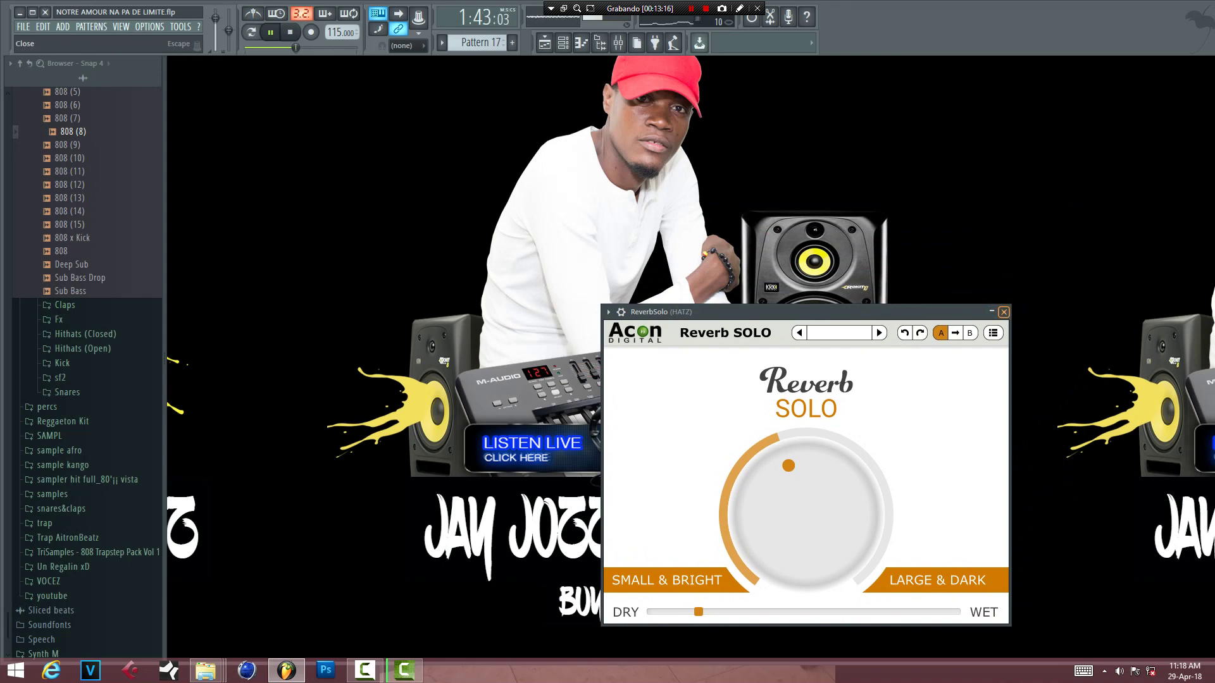
click(1004, 312)
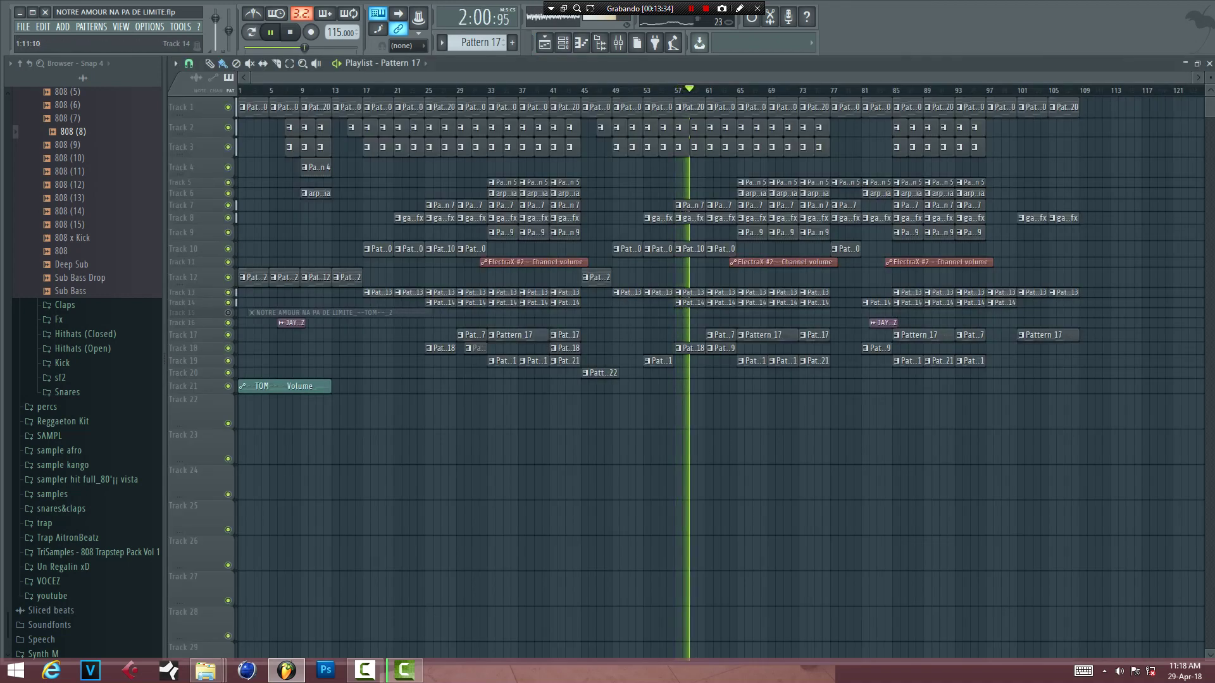
- Shorten Track 12's row and scroll through the playlist while the song keeps playing
drag(201, 287, 201, 280)
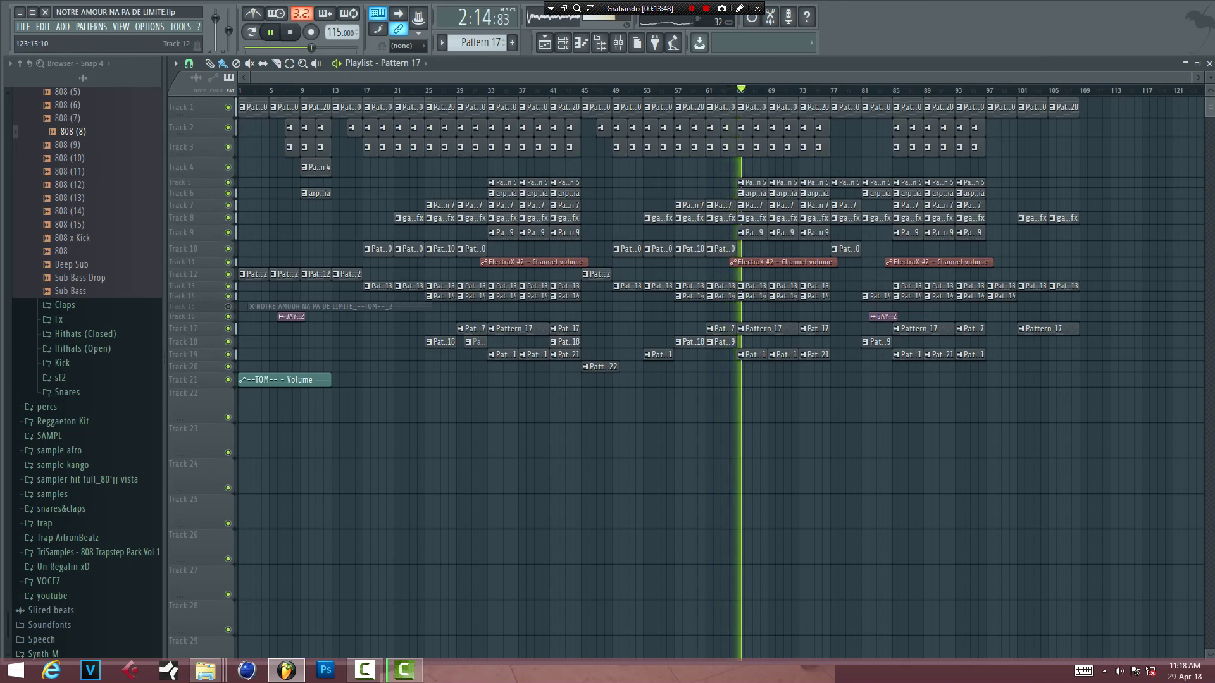
scroll(719, 379, down, 5)
scroll(720, 379, up, 5)
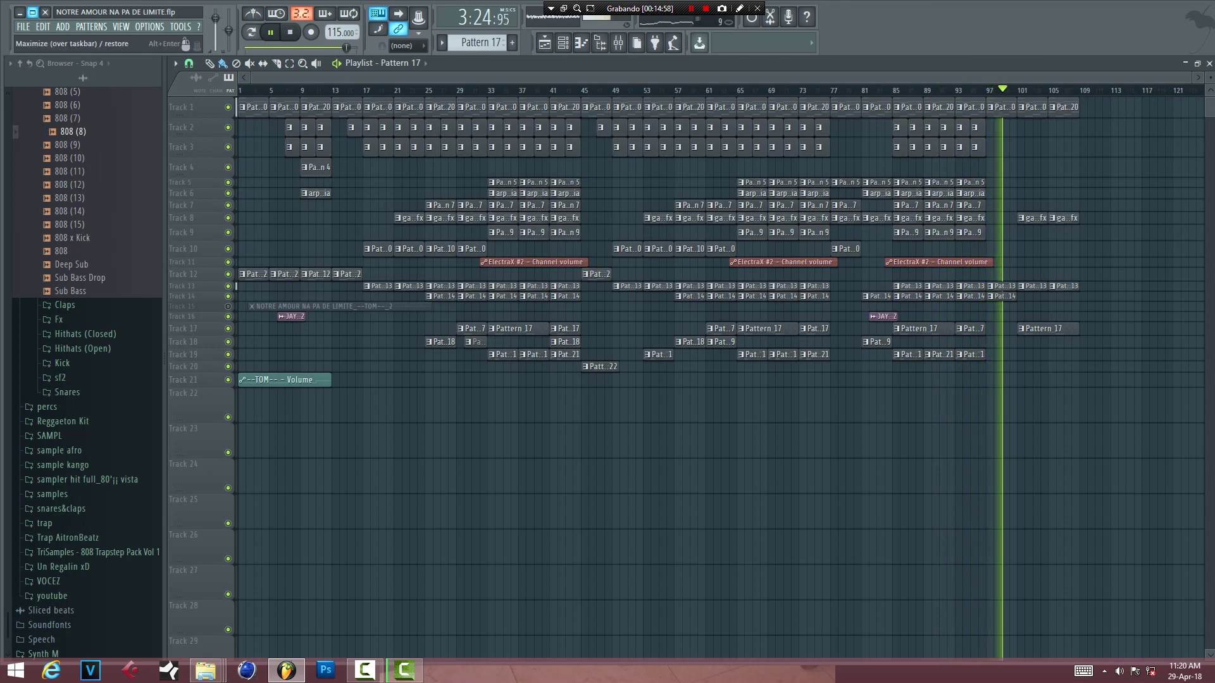
click(20, 12)
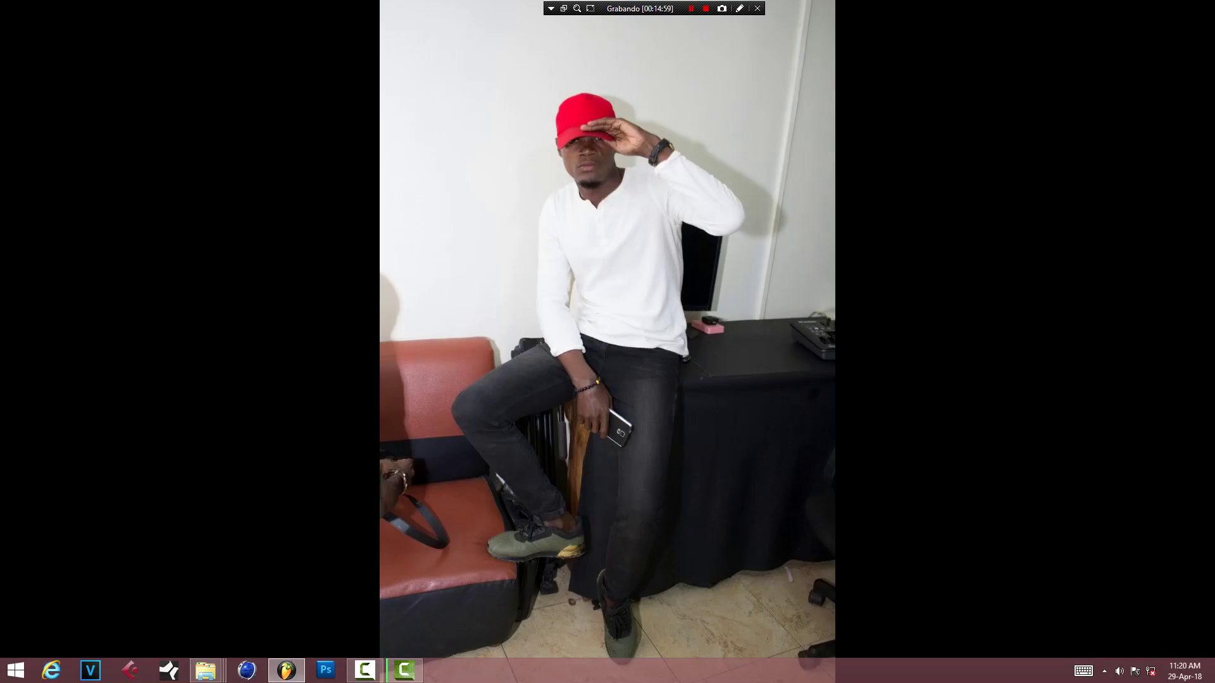
right_click(252, 240)
click(316, 275)
right_click(283, 274)
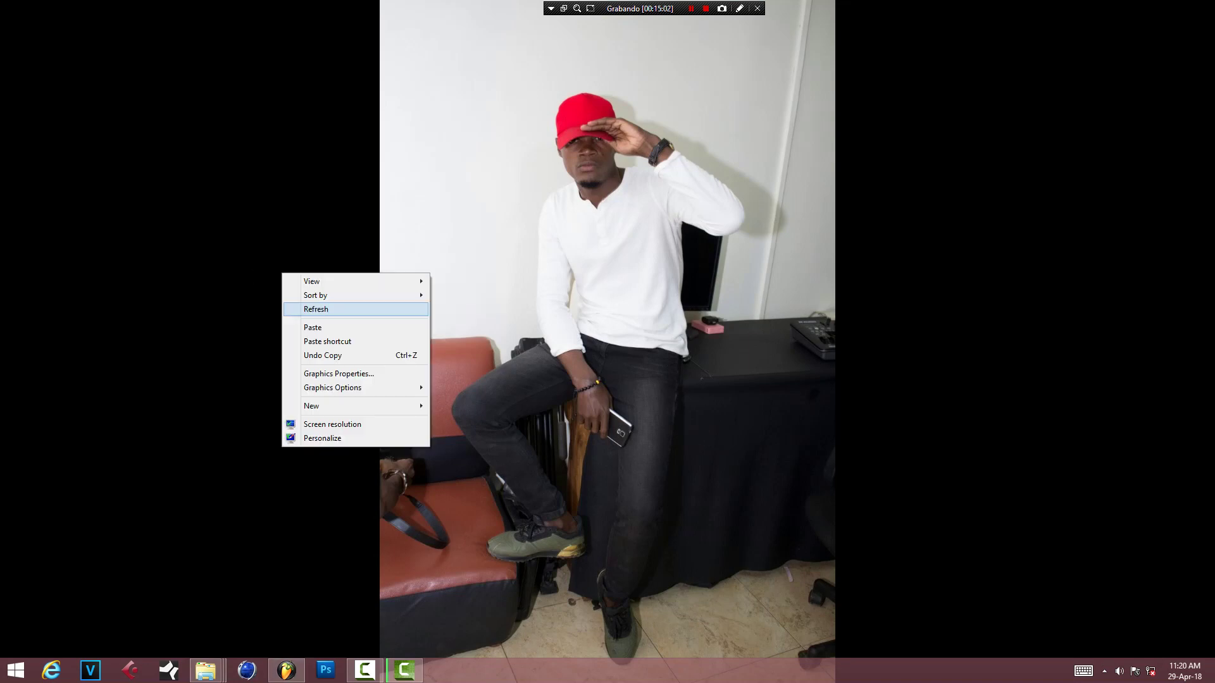
click(316, 309)
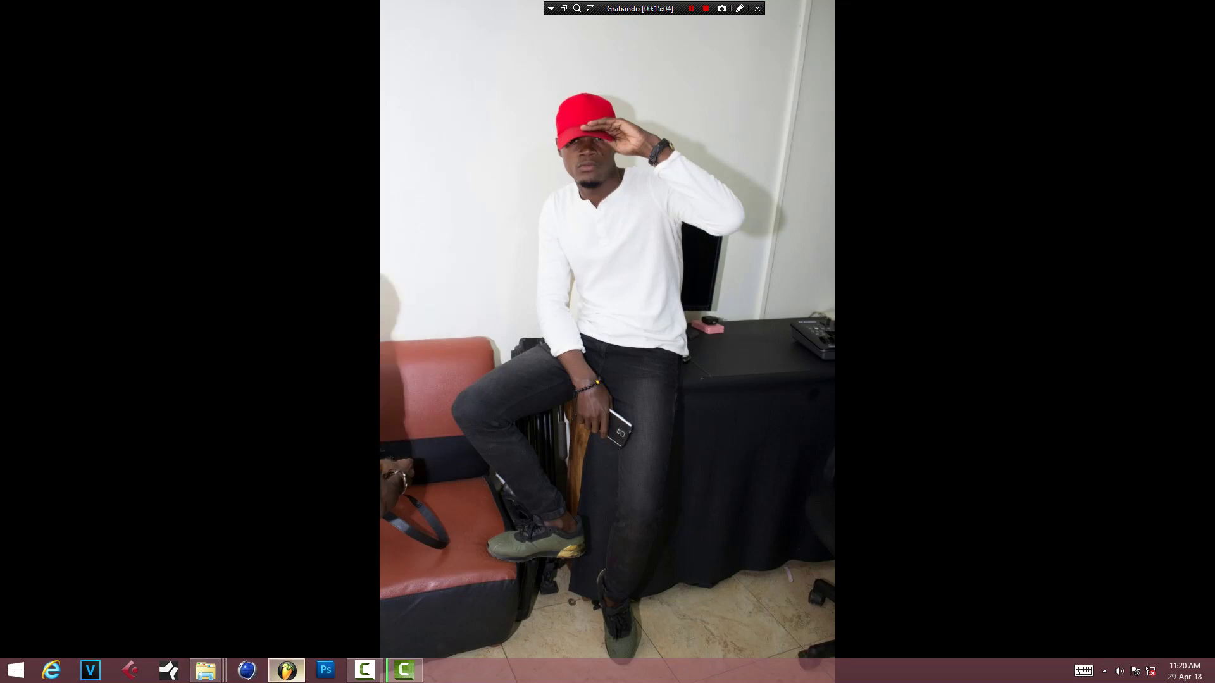
click(286, 670)
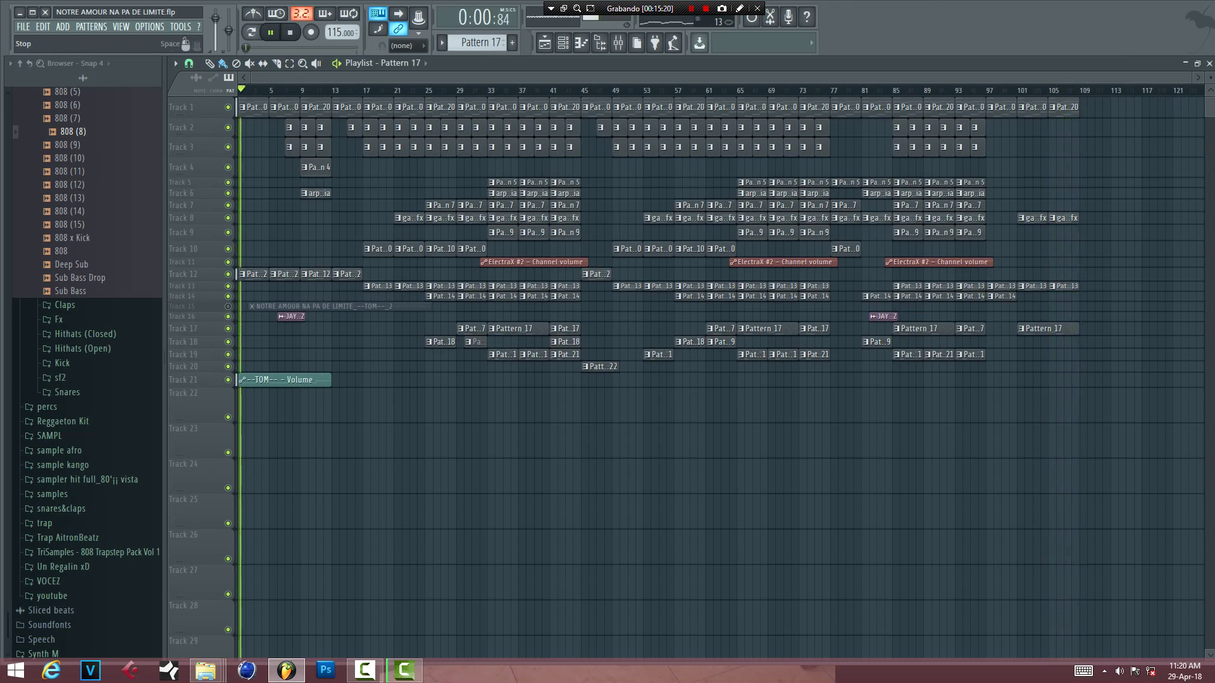
- Stop playback at about 3:44, resetting the position to 0:00
key(space)
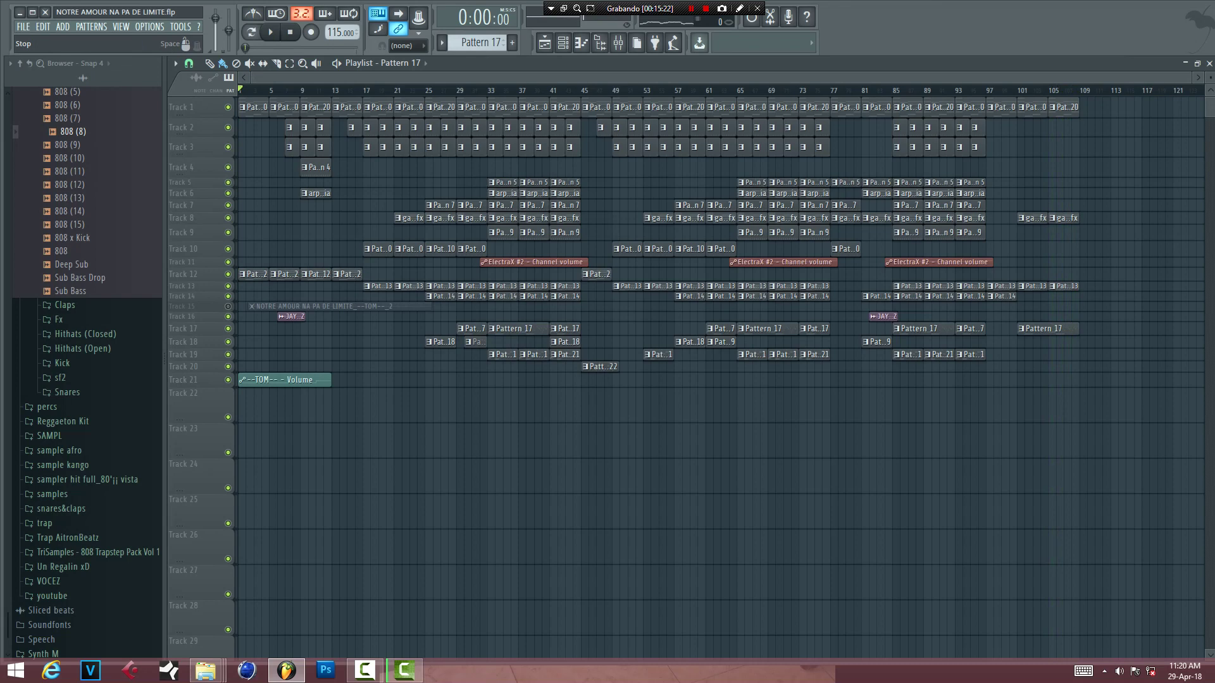